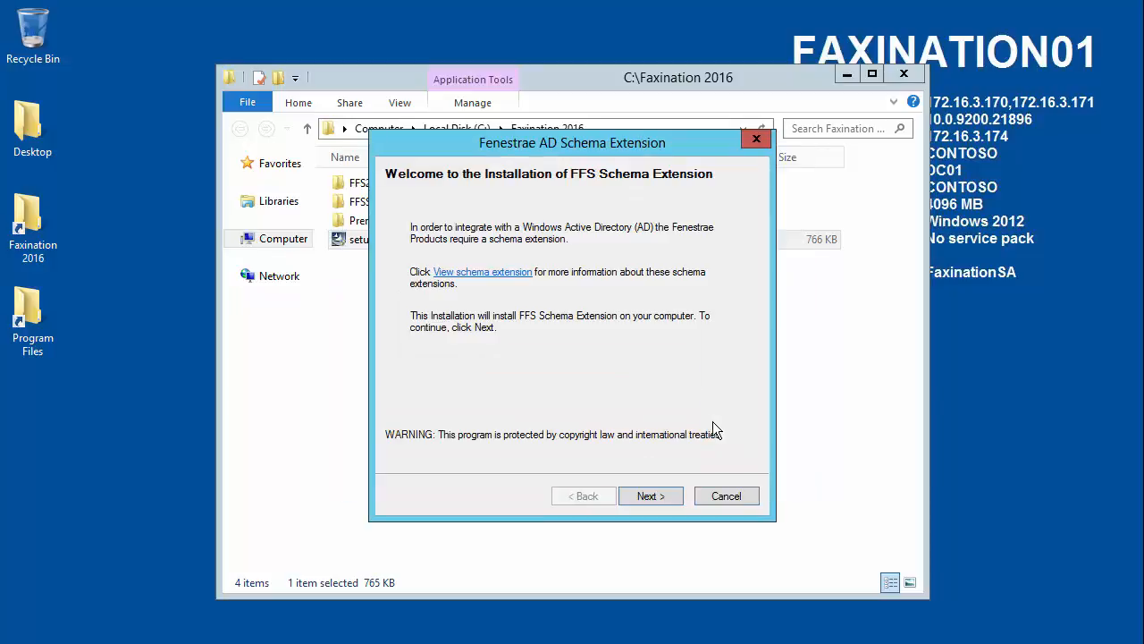
# Step: Install the FFS Schema Extension with the Full option, agreeing to extend the Active Directory schema, and finish its wizard
pyautogui.click(656, 494)
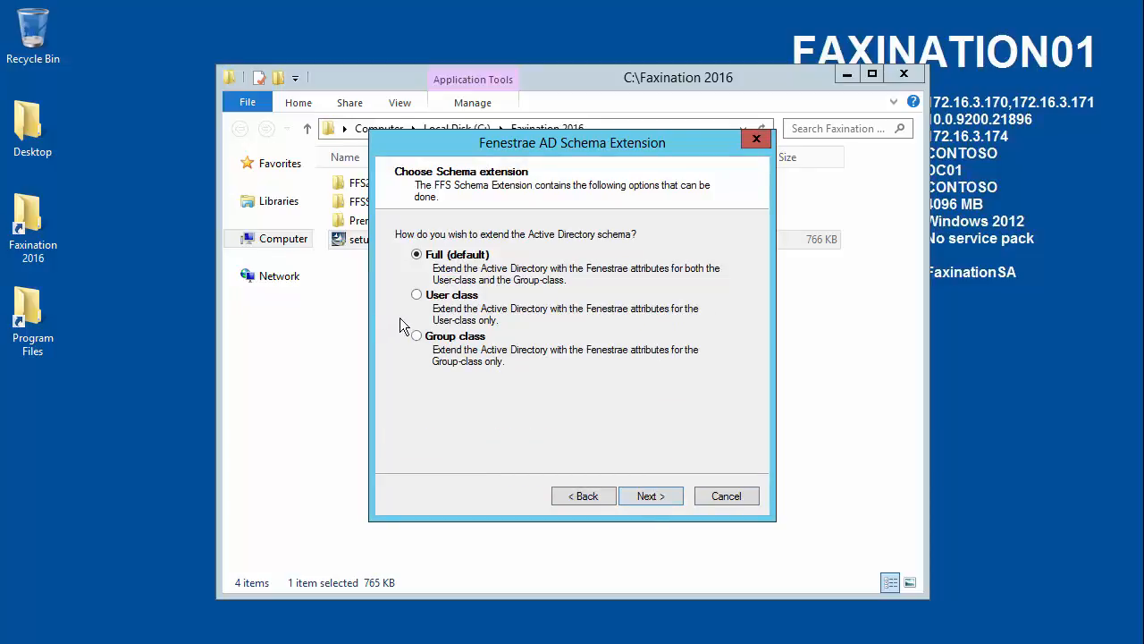
pyautogui.click(649, 496)
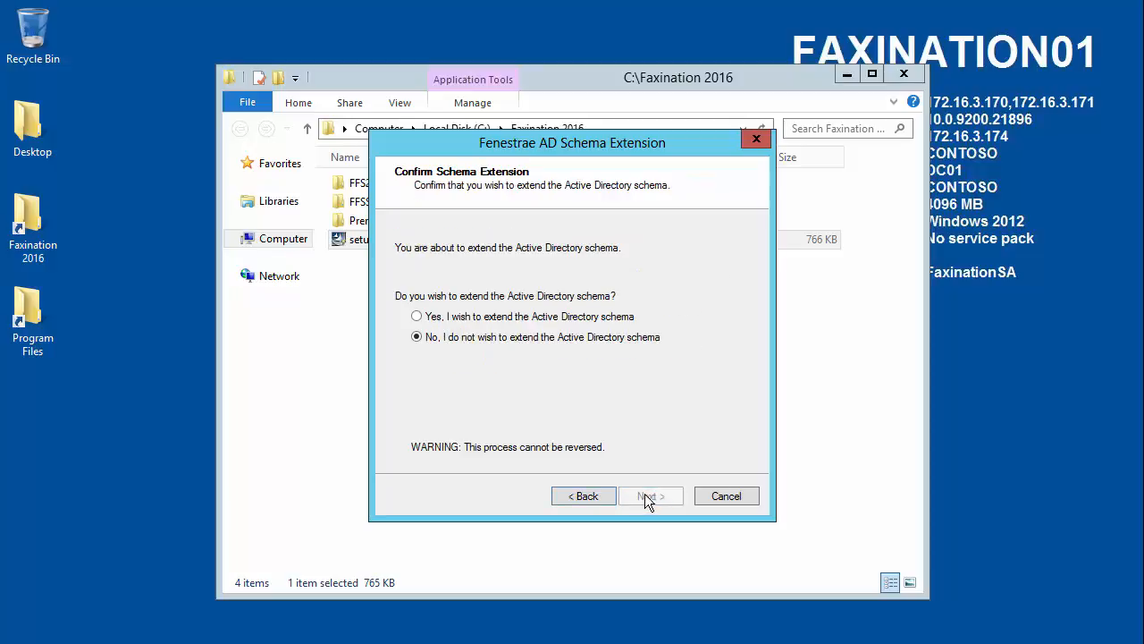
pyautogui.click(417, 318)
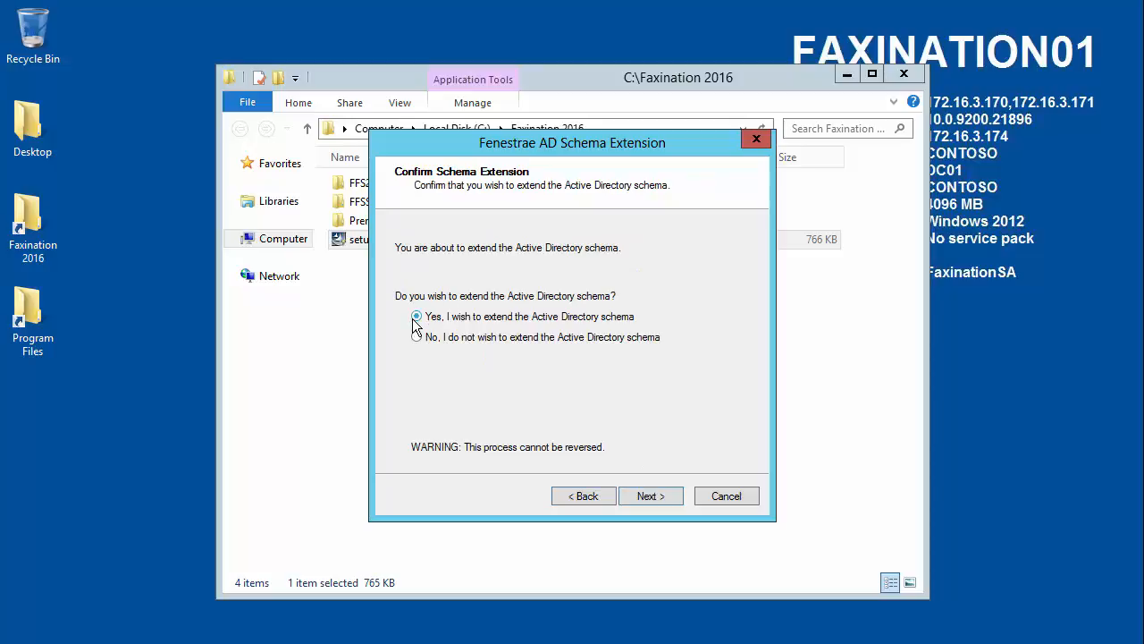
pyautogui.click(650, 494)
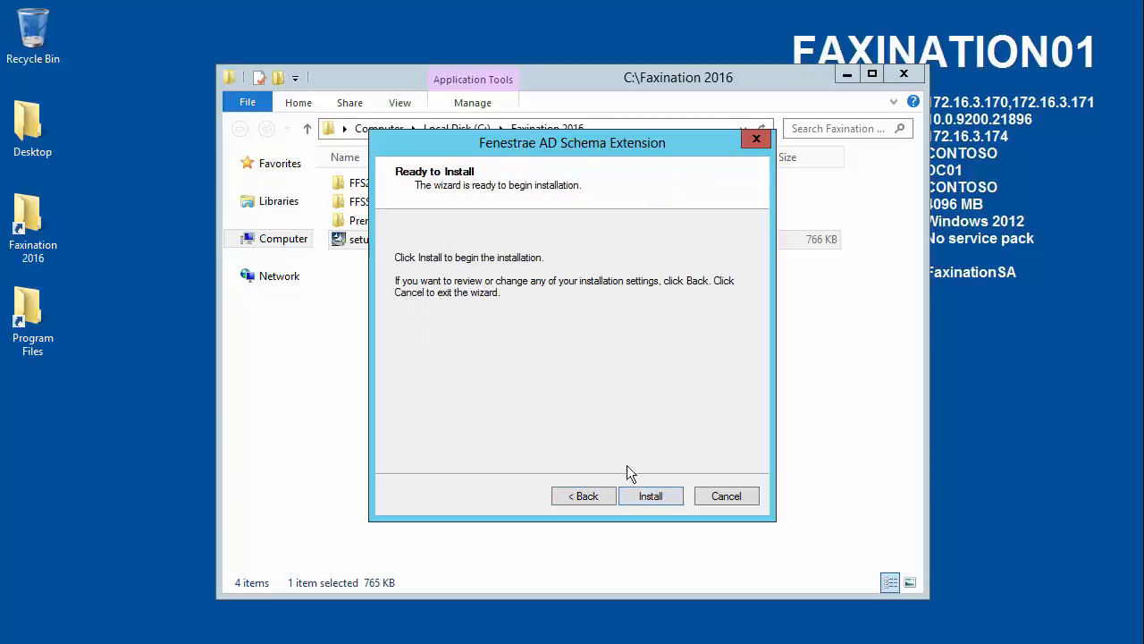
pyautogui.click(649, 496)
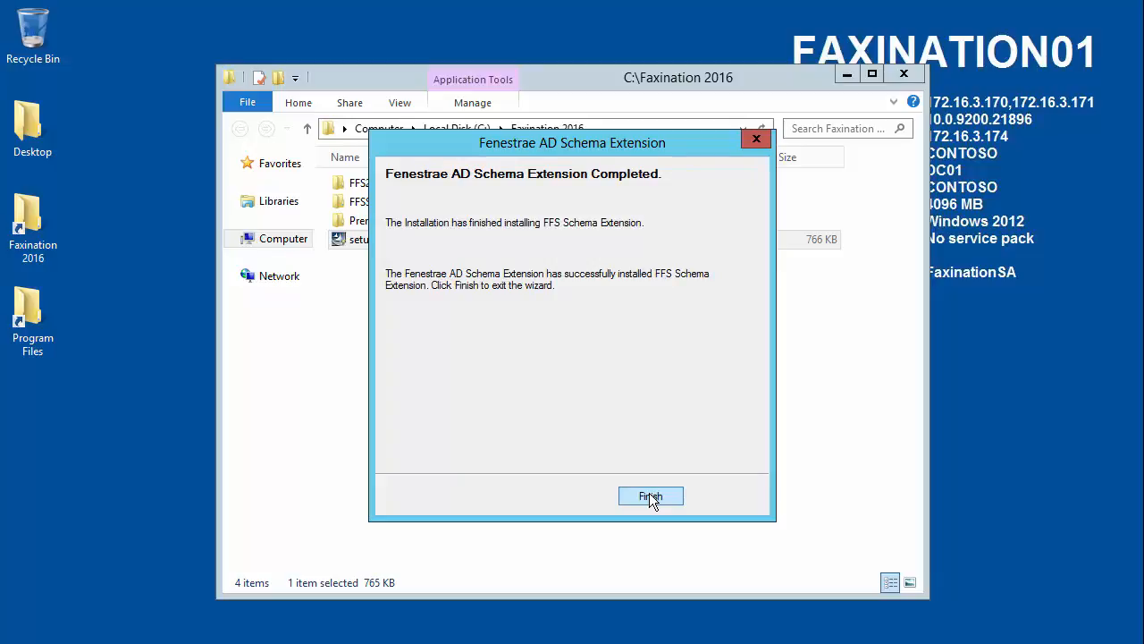
pyautogui.click(651, 497)
pyautogui.click(500, 346)
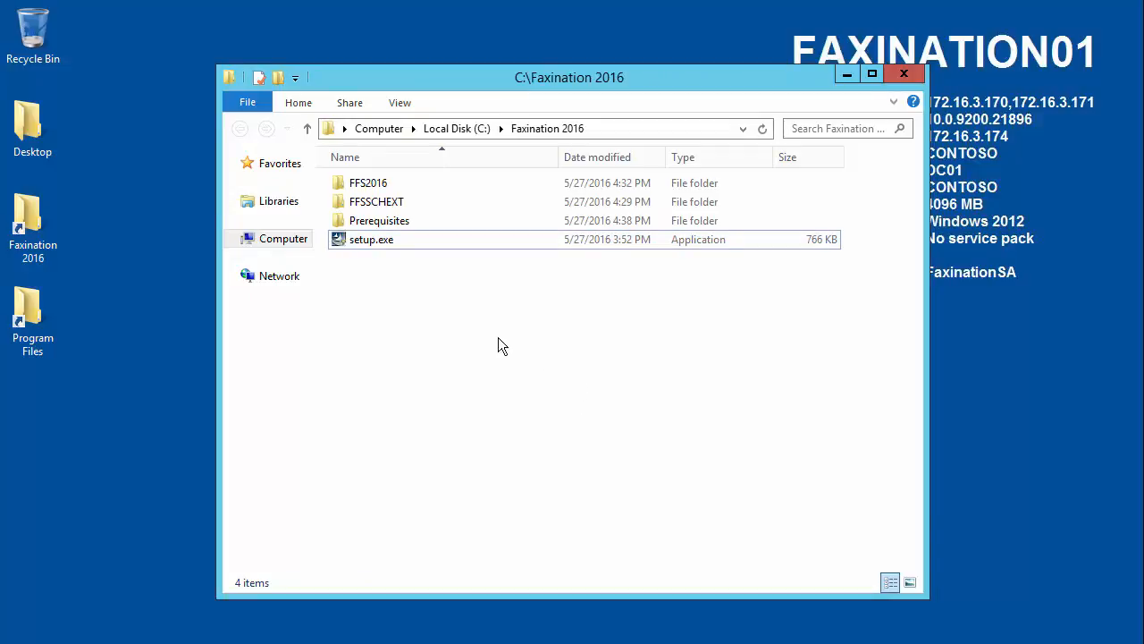
# Step: Run setup.exe from the Faxination 2016 folder, start the Fenestrae Faxination Server 2016 installation, and close the folder window
pyautogui.click(338, 244)
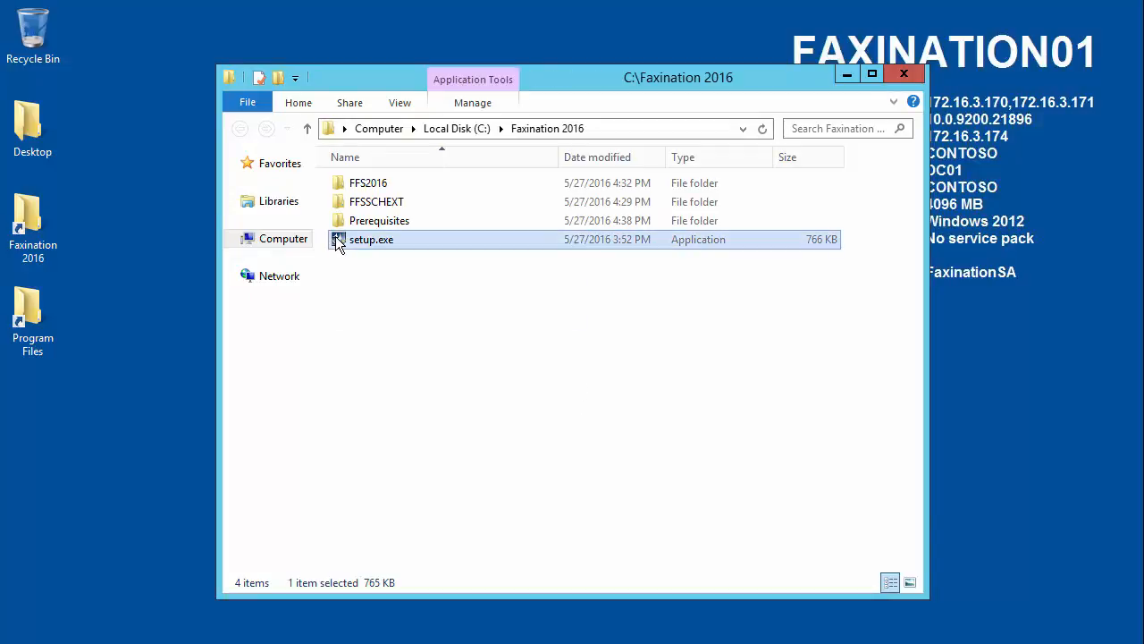
pyautogui.doubleClick(338, 243)
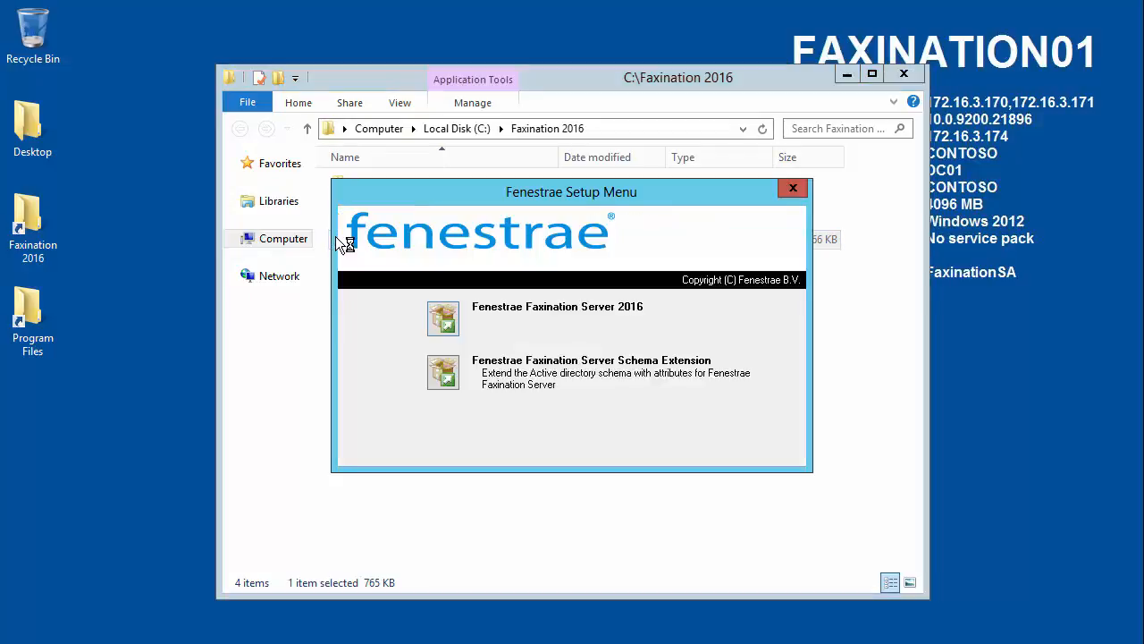
pyautogui.click(444, 322)
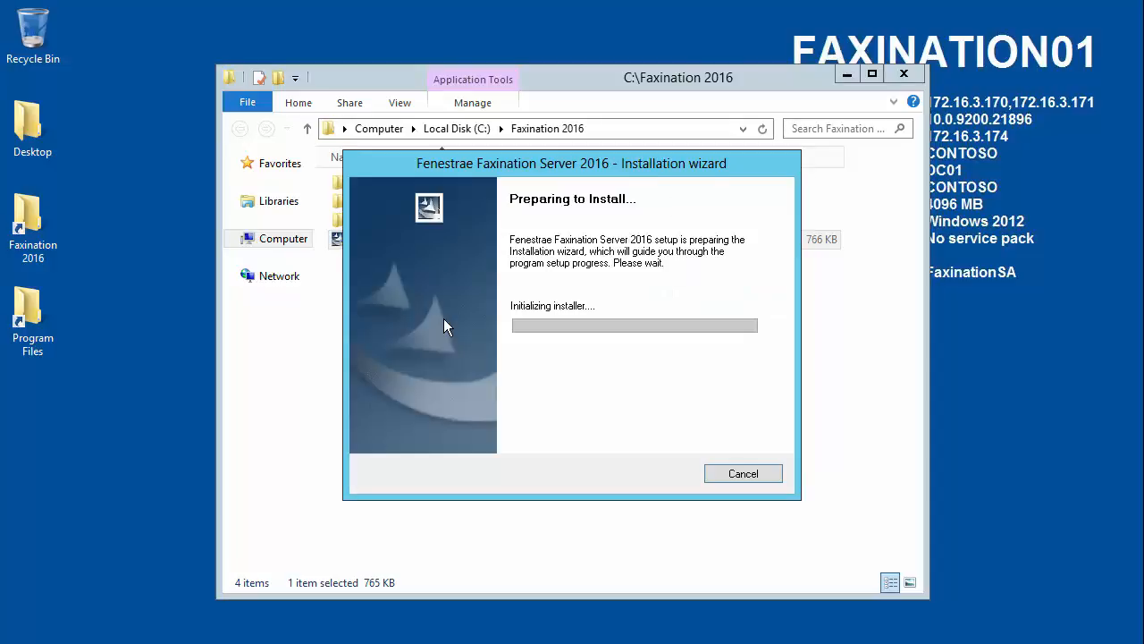
pyautogui.click(910, 70)
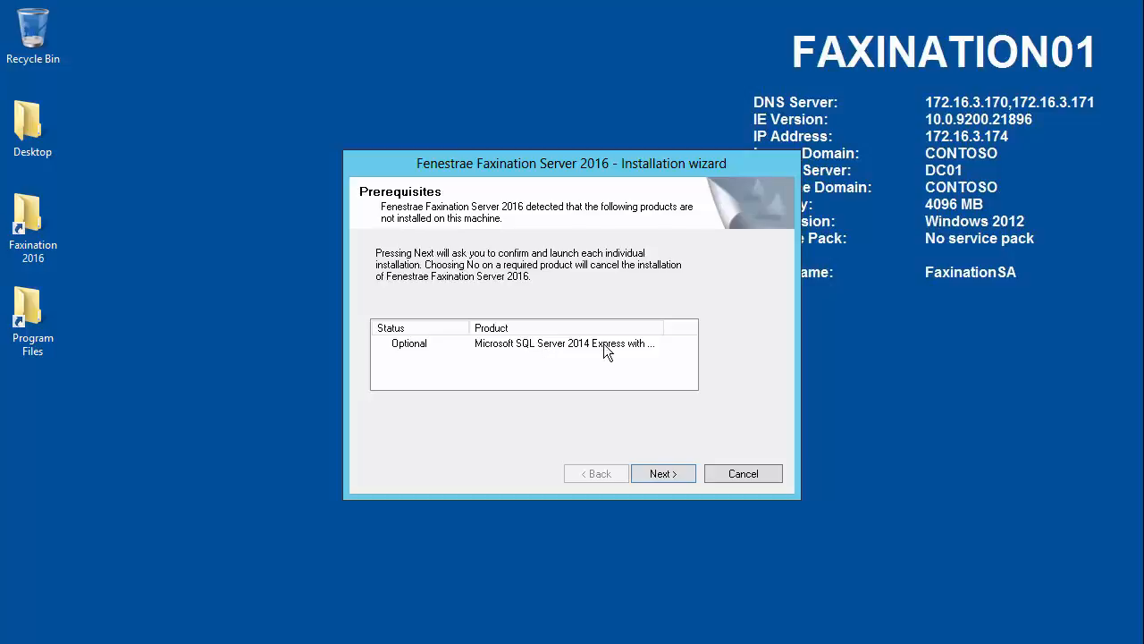
# Step: Decline the optional Microsoft SQL Server 2014 Express installation and finish the prerequisites stage
pyautogui.click(664, 474)
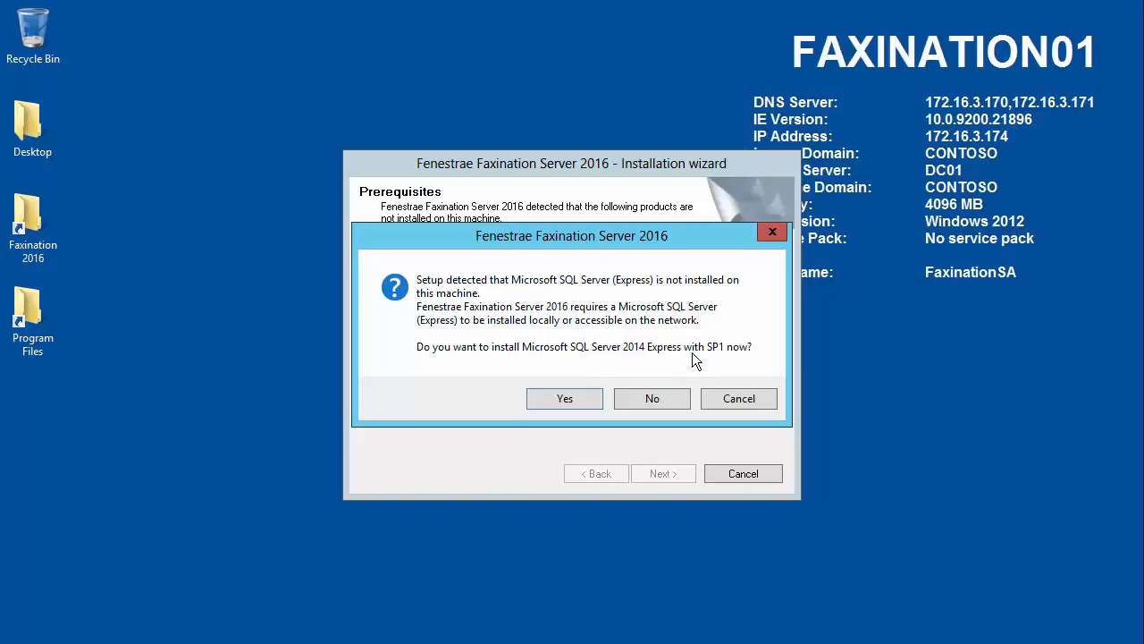
pyautogui.click(647, 397)
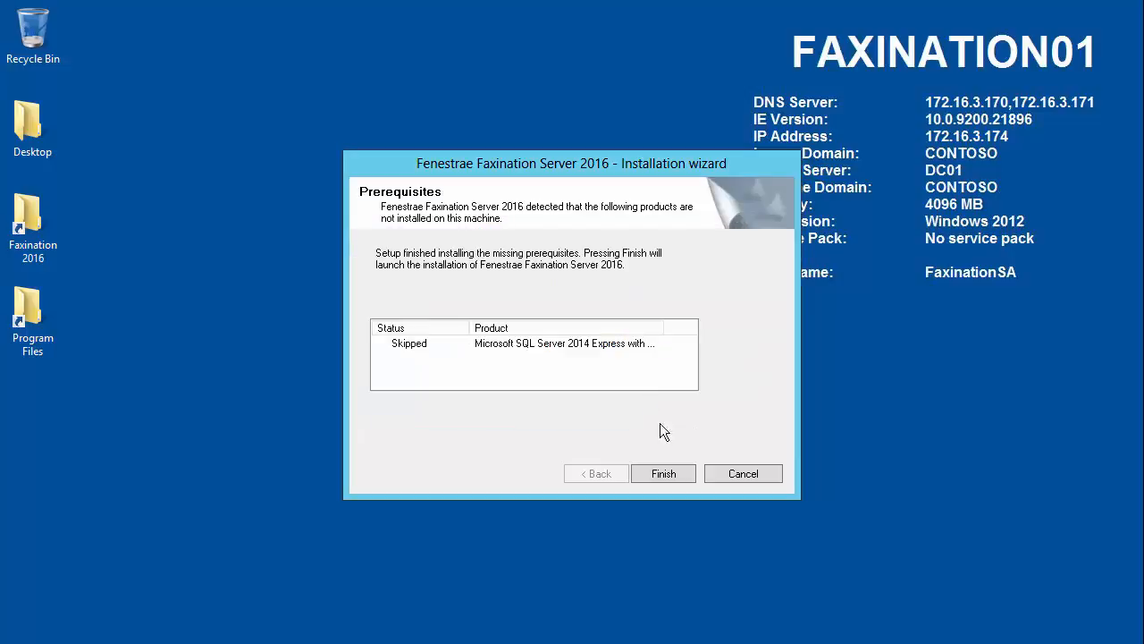
pyautogui.click(674, 473)
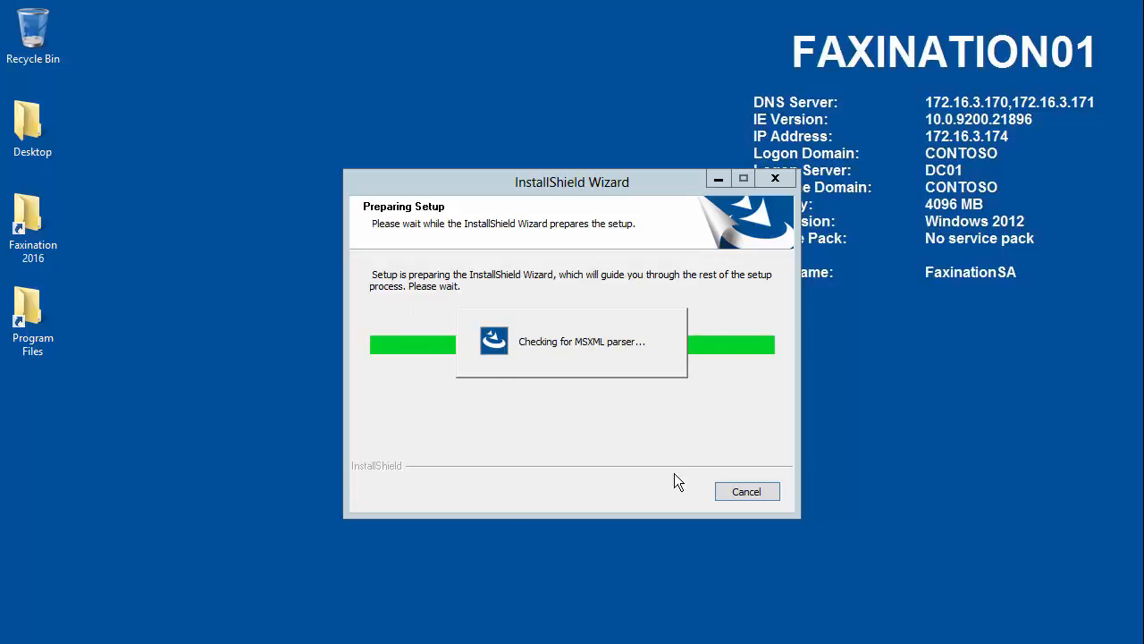
# Step: Save the license agreement to C:\Program Files\Fenestrae and accept its terms
pyautogui.click(670, 491)
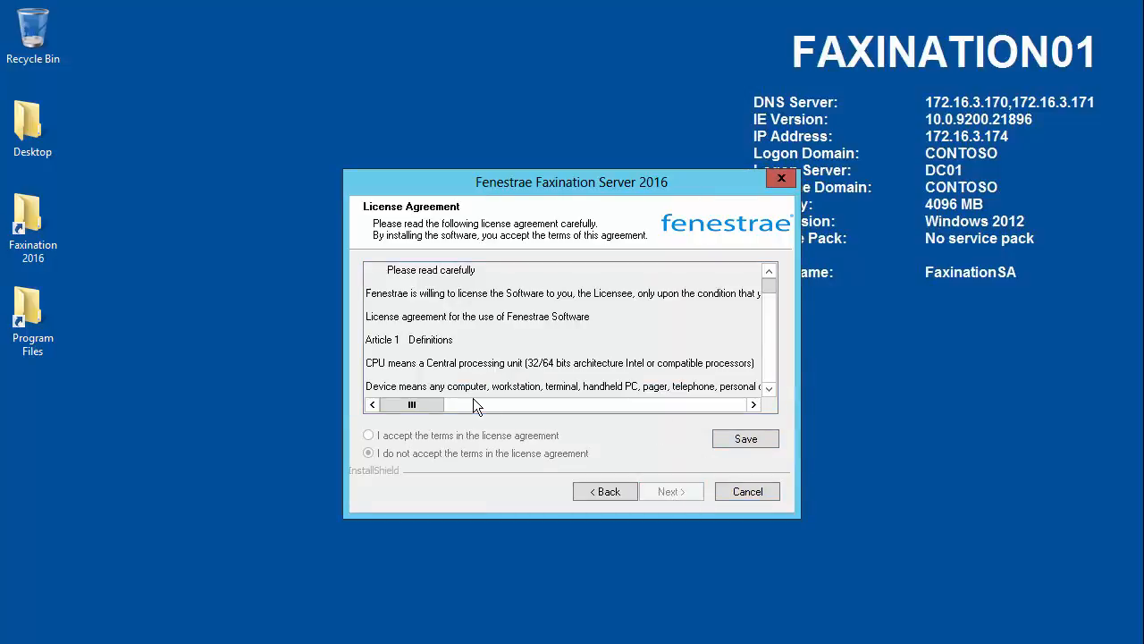
pyautogui.click(742, 438)
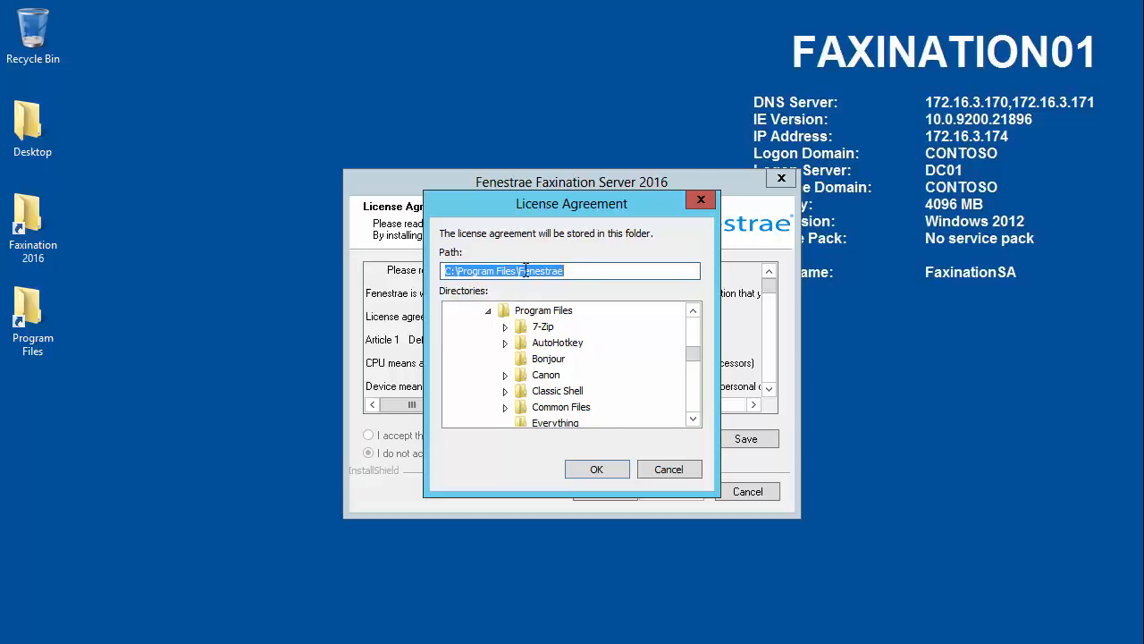
pyautogui.click(601, 466)
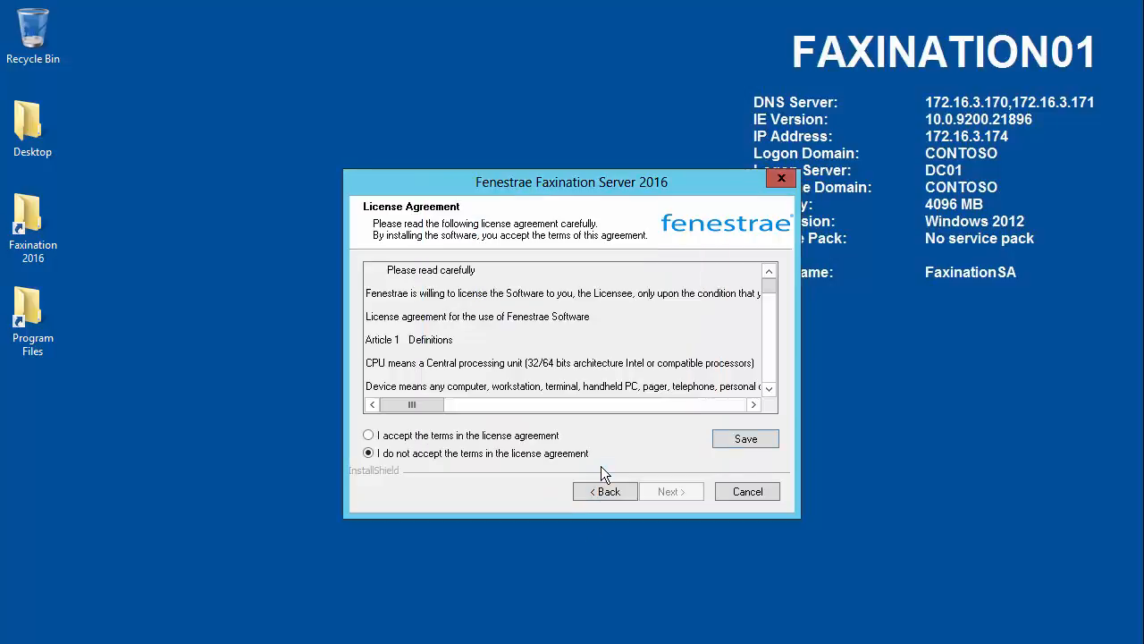
pyautogui.click(400, 438)
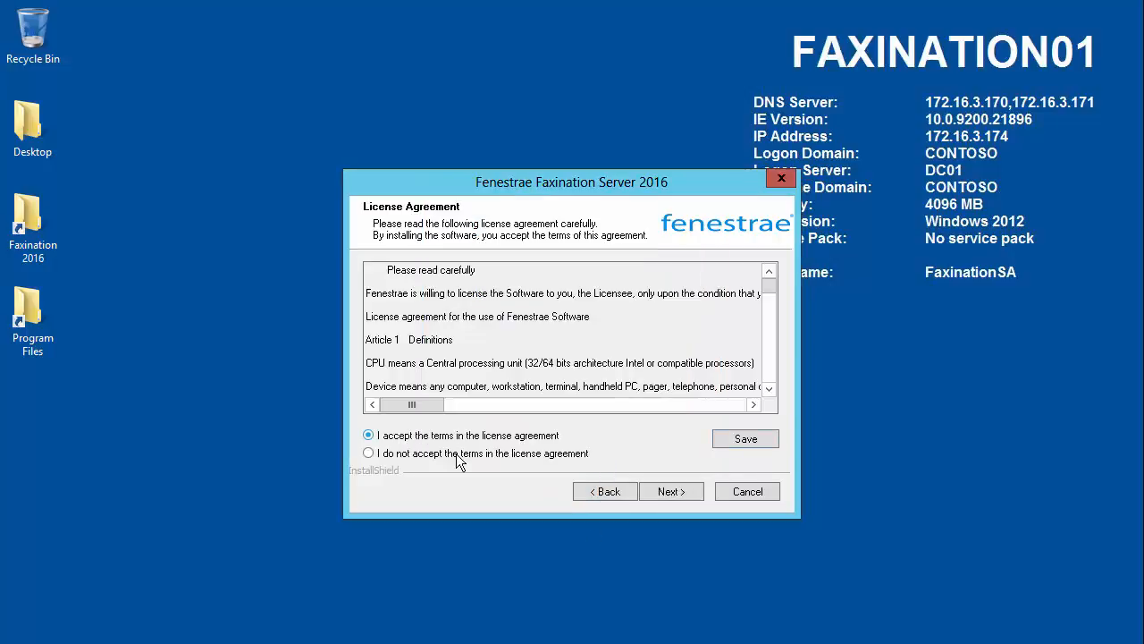
pyautogui.click(671, 491)
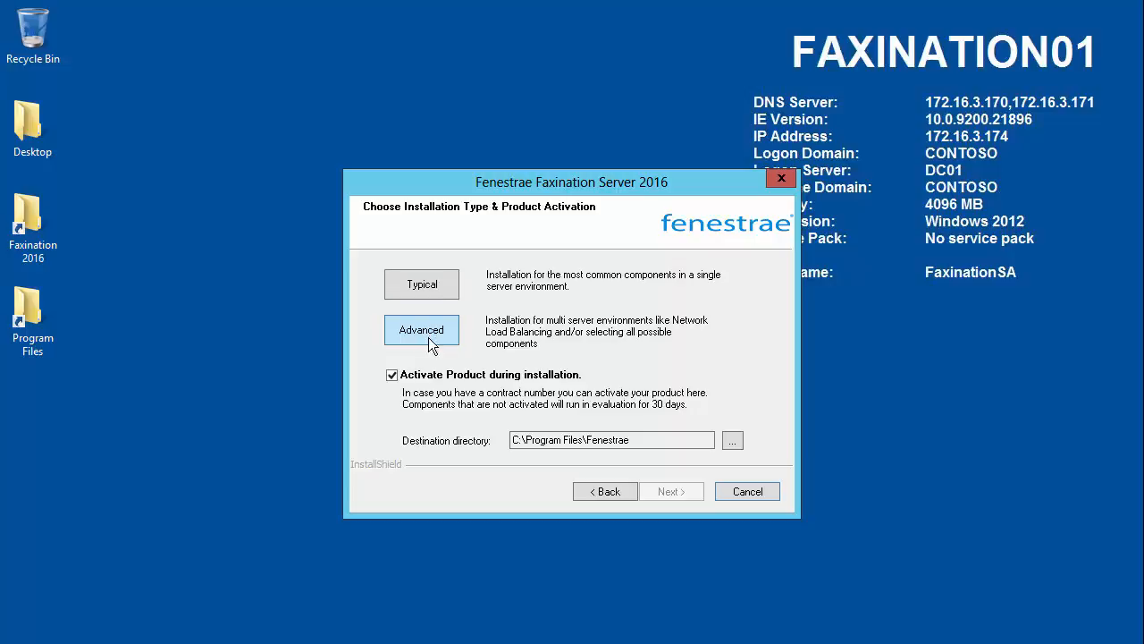
# Step: Turn off product activation during installation and choose an Advanced installation with a Local Kernel
pyautogui.click(392, 376)
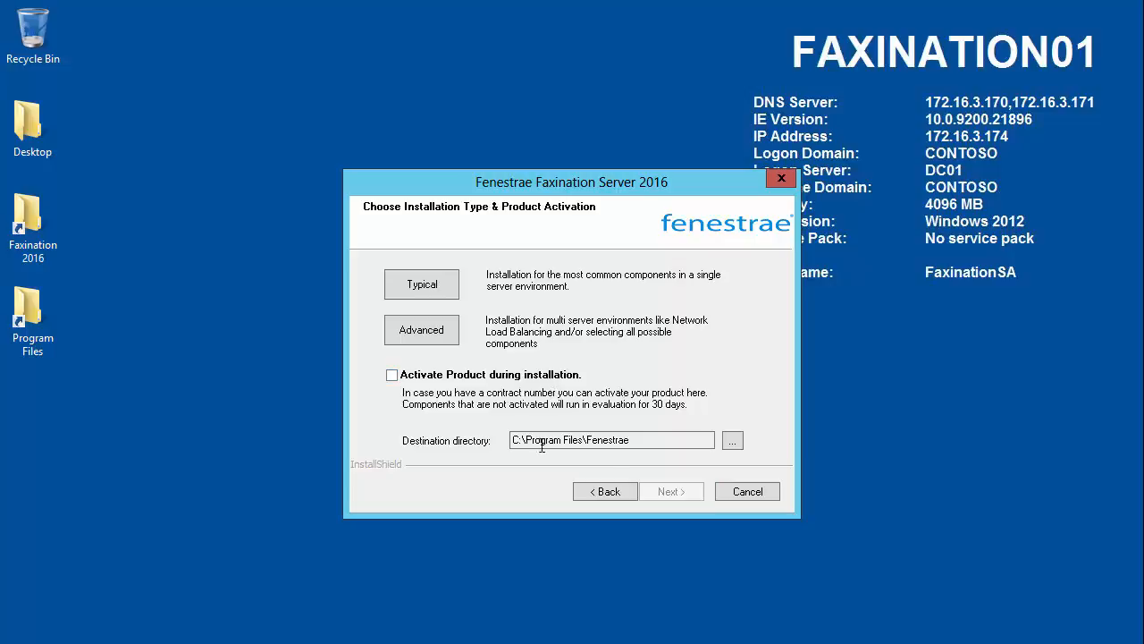
pyautogui.click(438, 332)
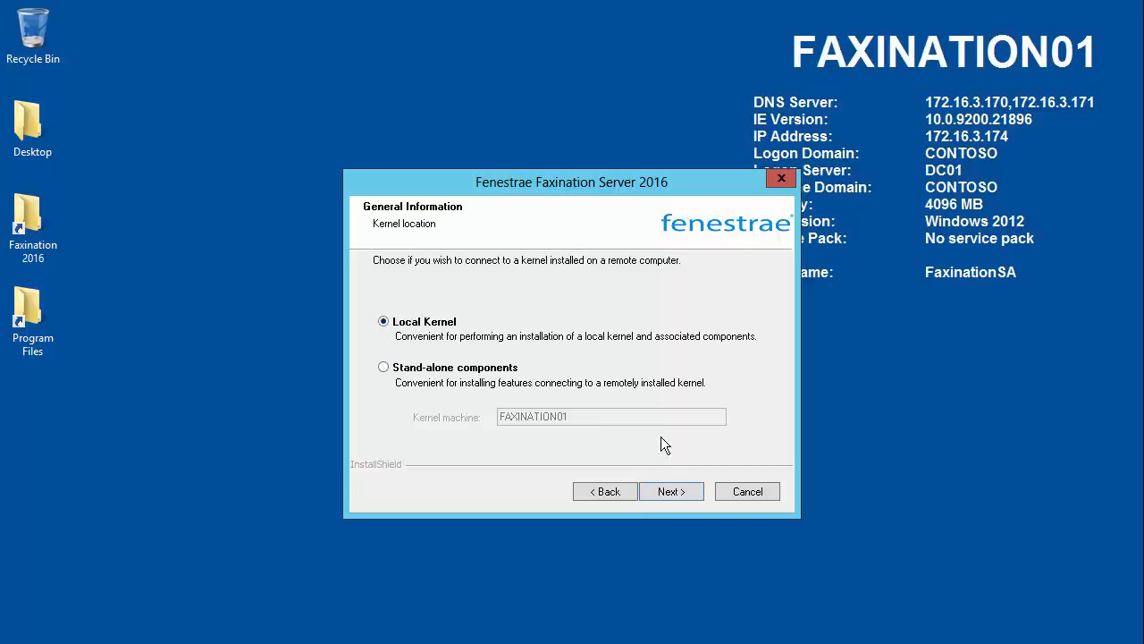
pyautogui.click(682, 494)
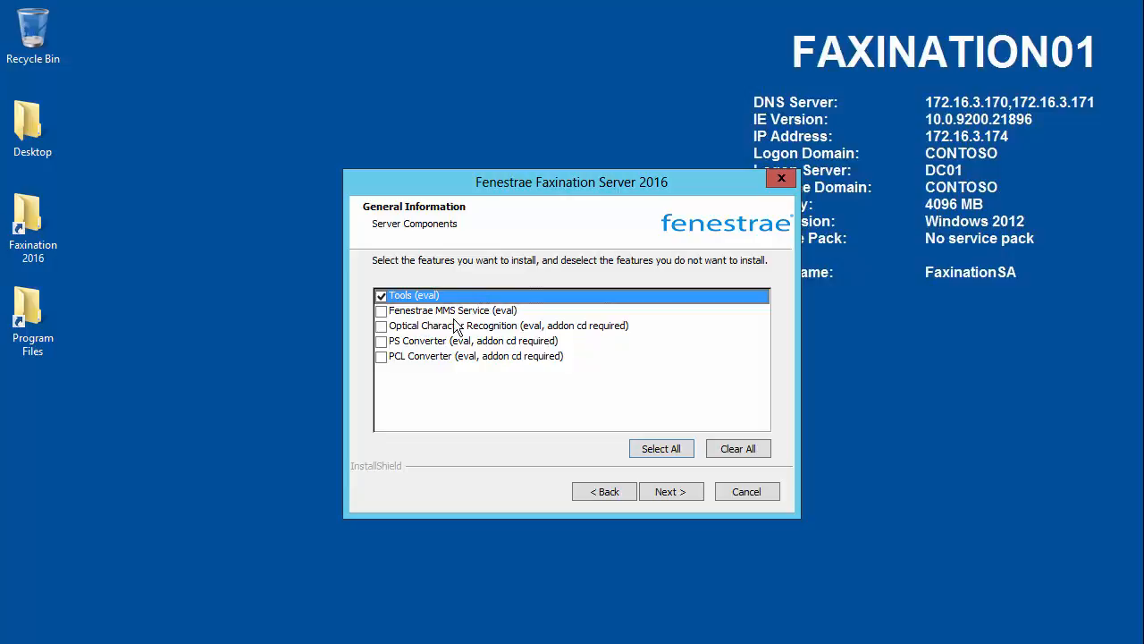
# Step: Accept Tools as the server component and the Print Connector and MS Exchange Connector as host components, reviewing the full host list
pyautogui.click(669, 494)
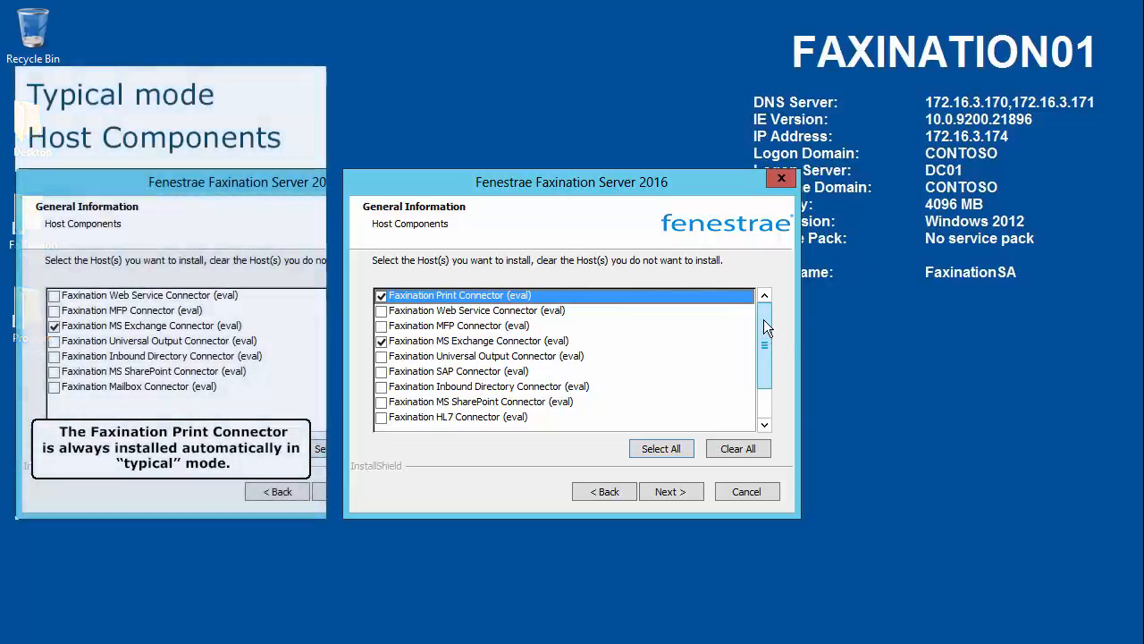
pyautogui.moveTo(763, 319); pyautogui.dragTo(763, 352)
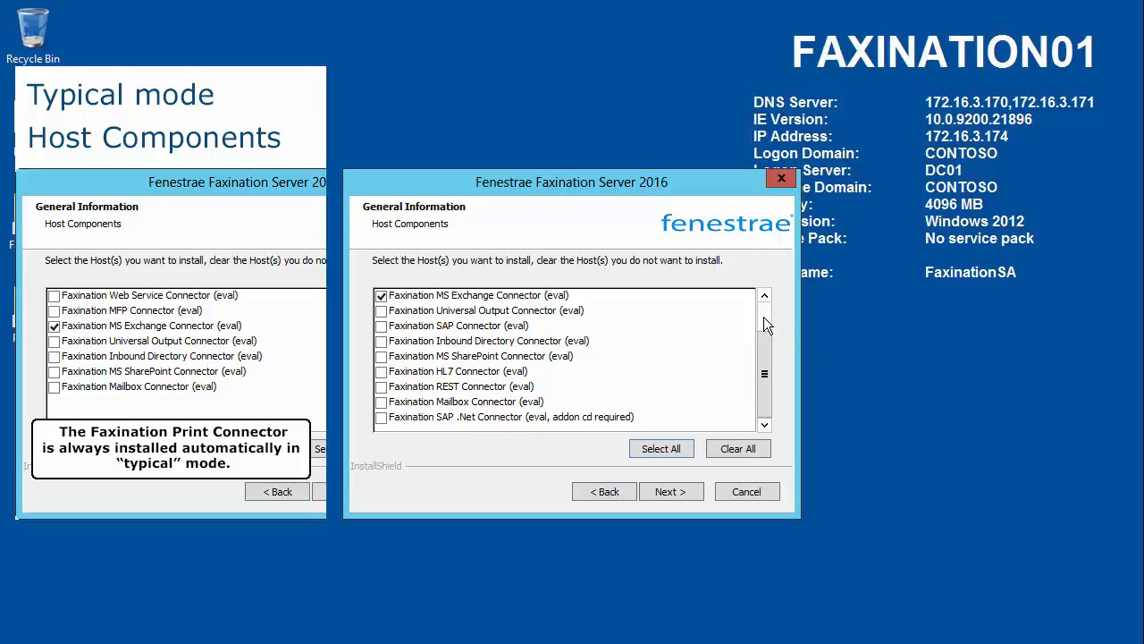
pyautogui.moveTo(761, 355); pyautogui.dragTo(765, 309)
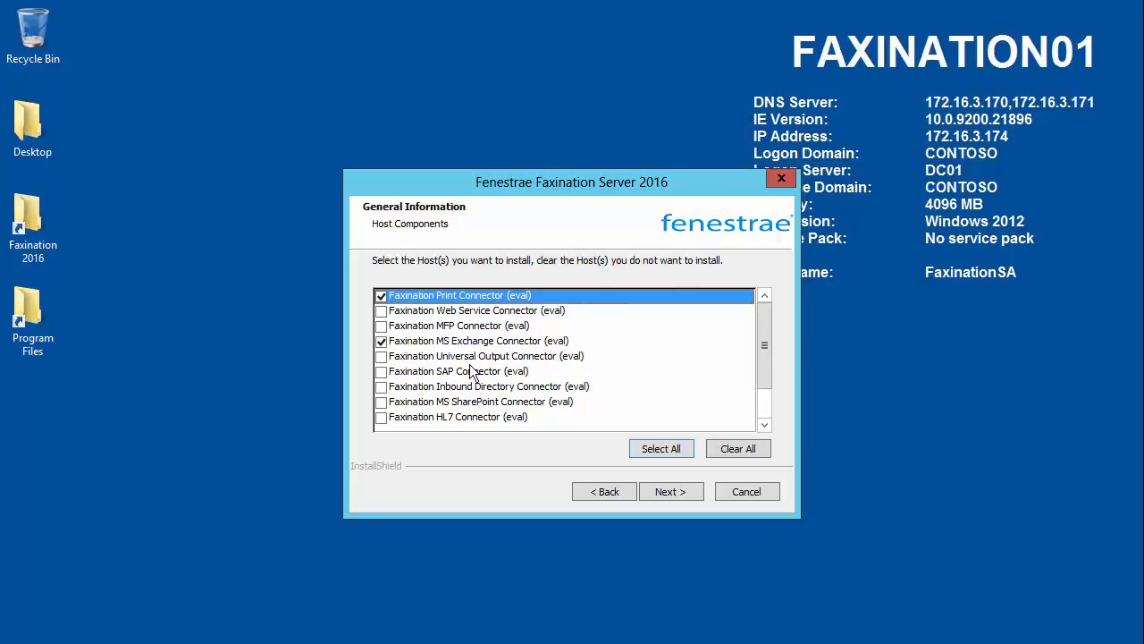
pyautogui.click(667, 494)
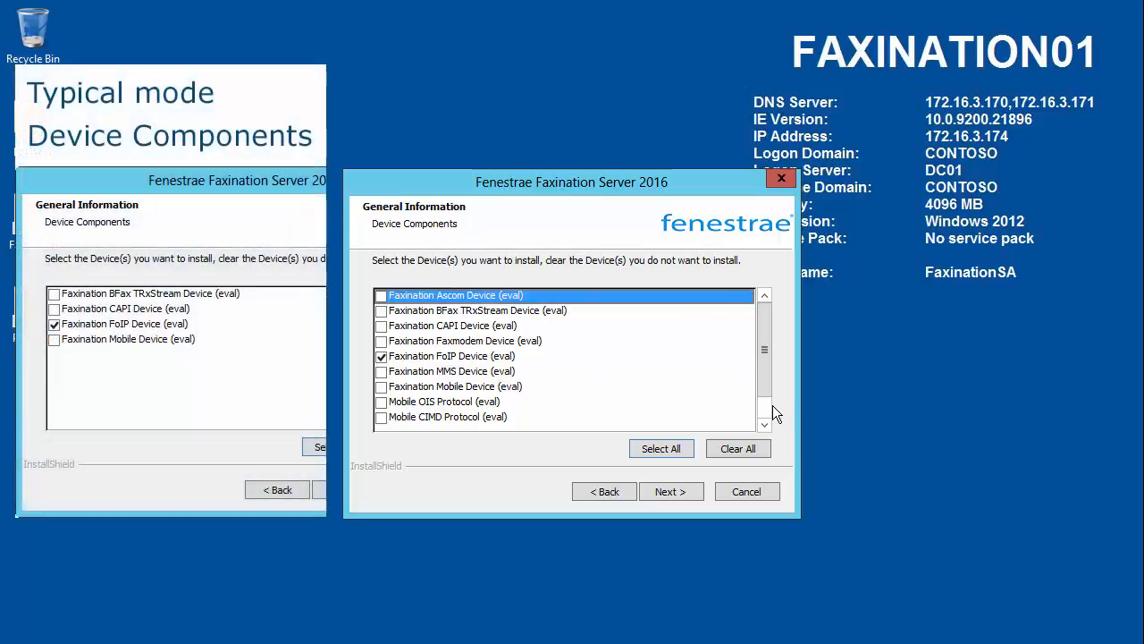
# Step: Review the device component list and accept the Faxination FoIP Device as the only device
pyautogui.click(767, 409)
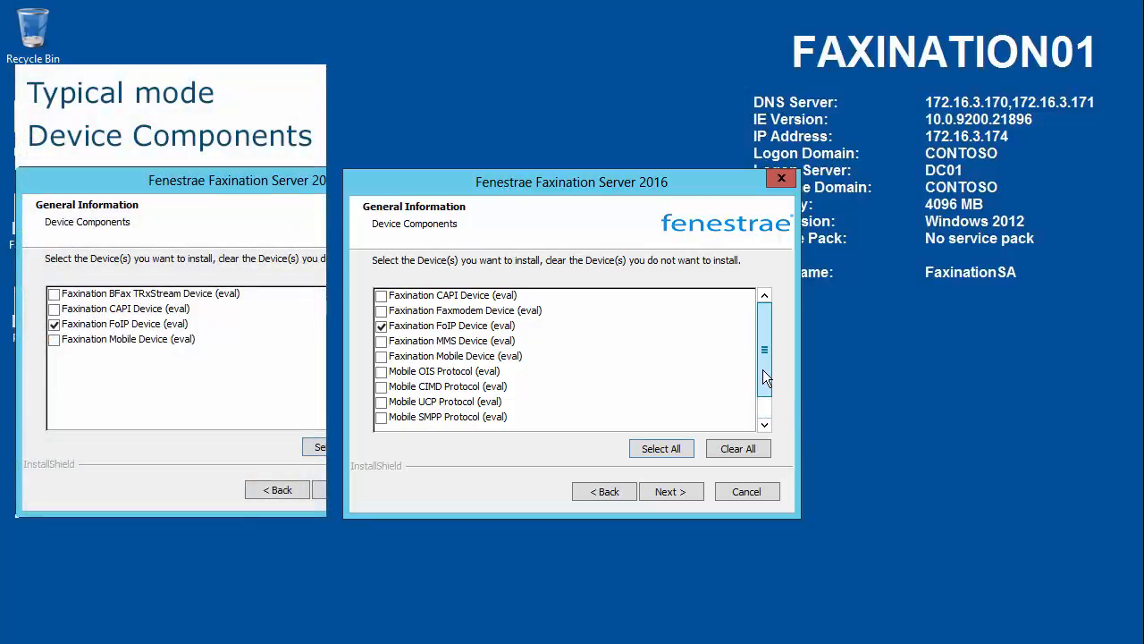
pyautogui.moveTo(765, 377); pyautogui.dragTo(760, 332)
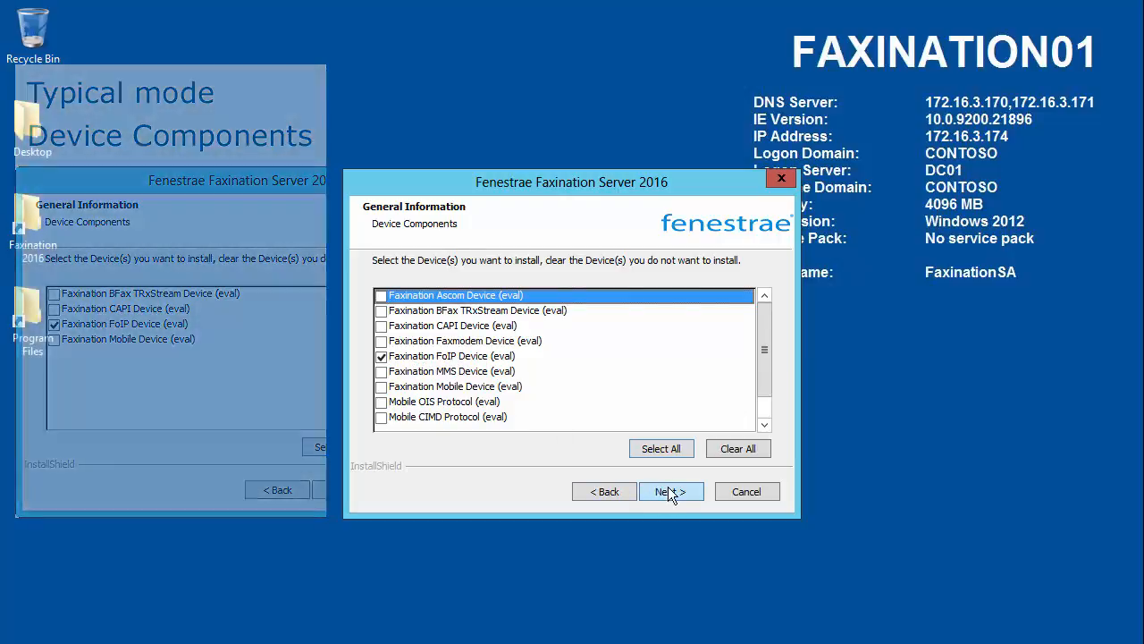
pyautogui.click(669, 488)
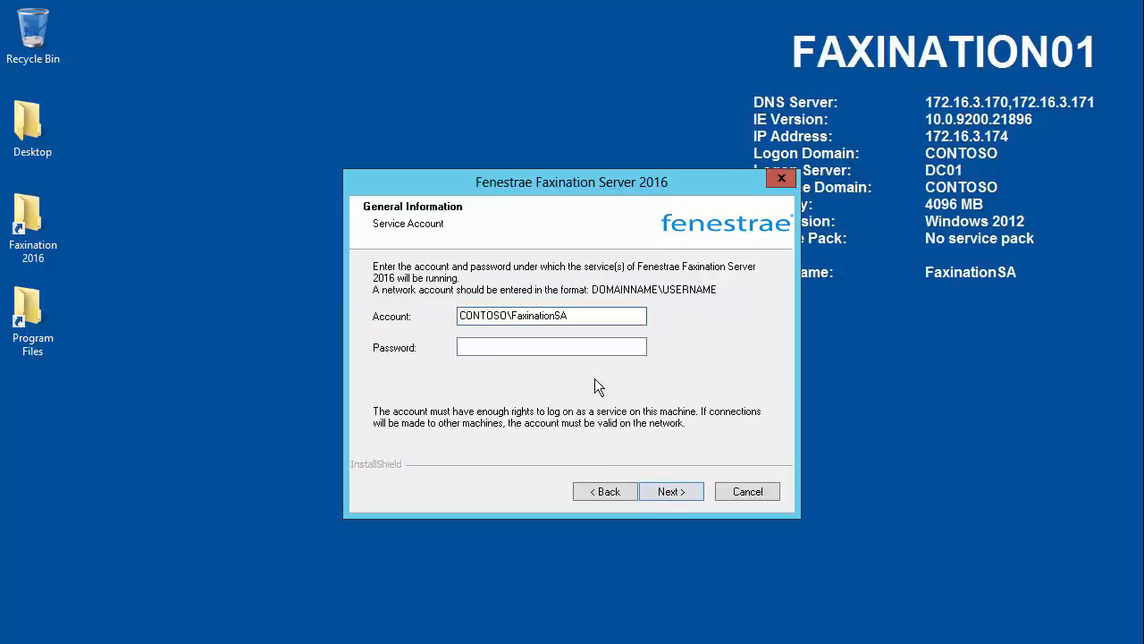
# Step: Enter the service account's password for the Faxination services and submit the credentials
pyautogui.click(566, 347)
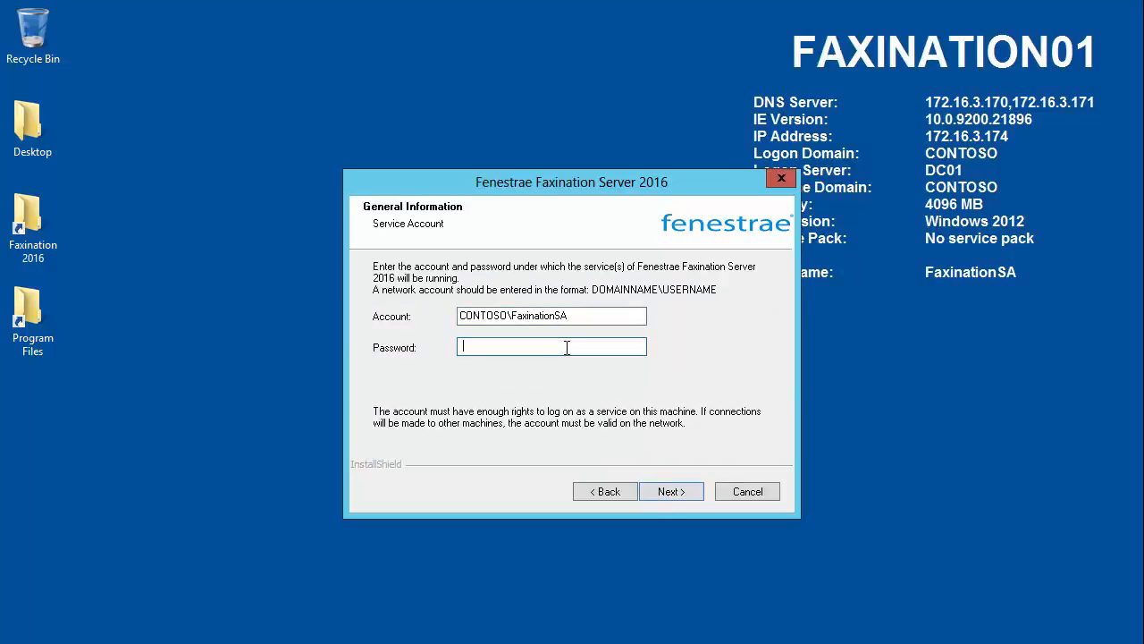
pyautogui.write('••••••••')
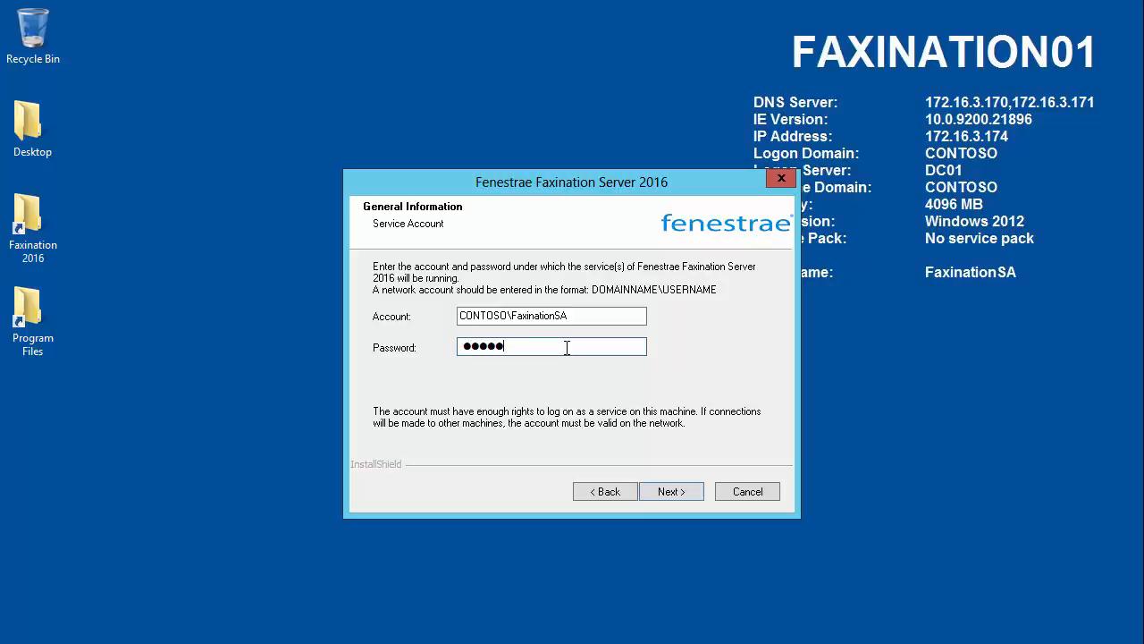
pyautogui.click(666, 492)
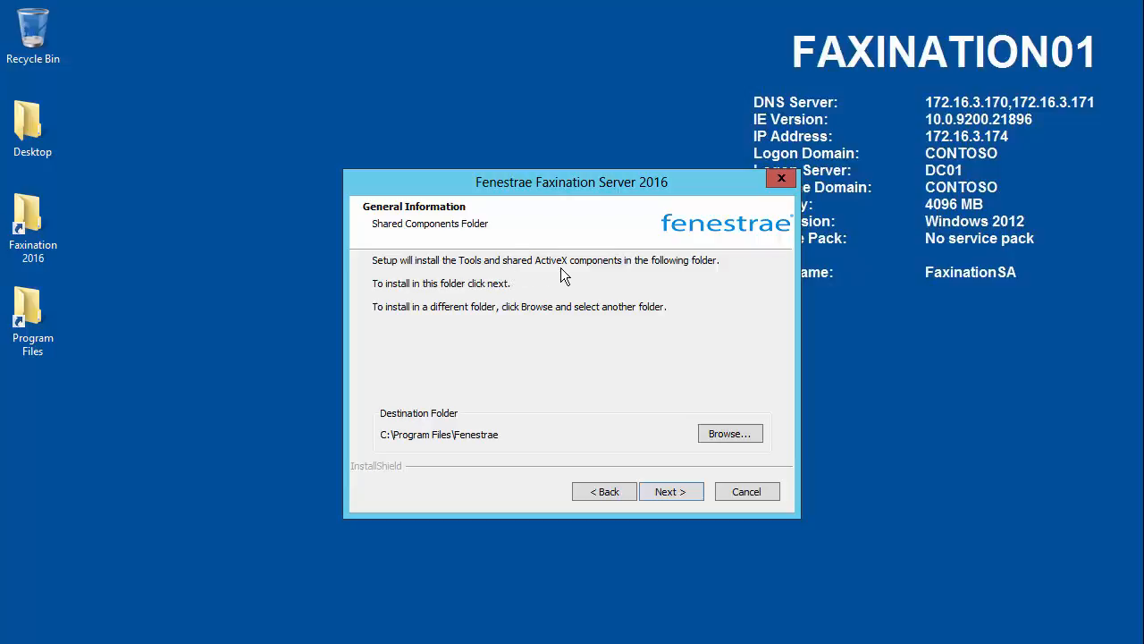
# Step: Accept C:\Program Files\Fenestrae as the shared components folder and continue with Network Load Balancing support disabled
pyautogui.click(682, 498)
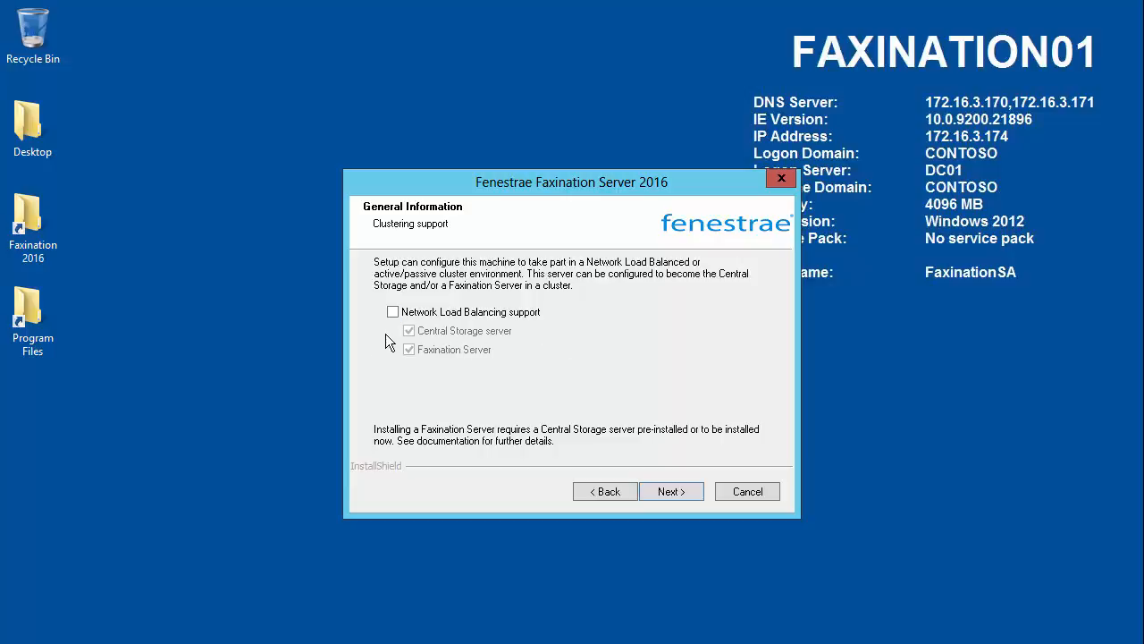
pyautogui.click(393, 311)
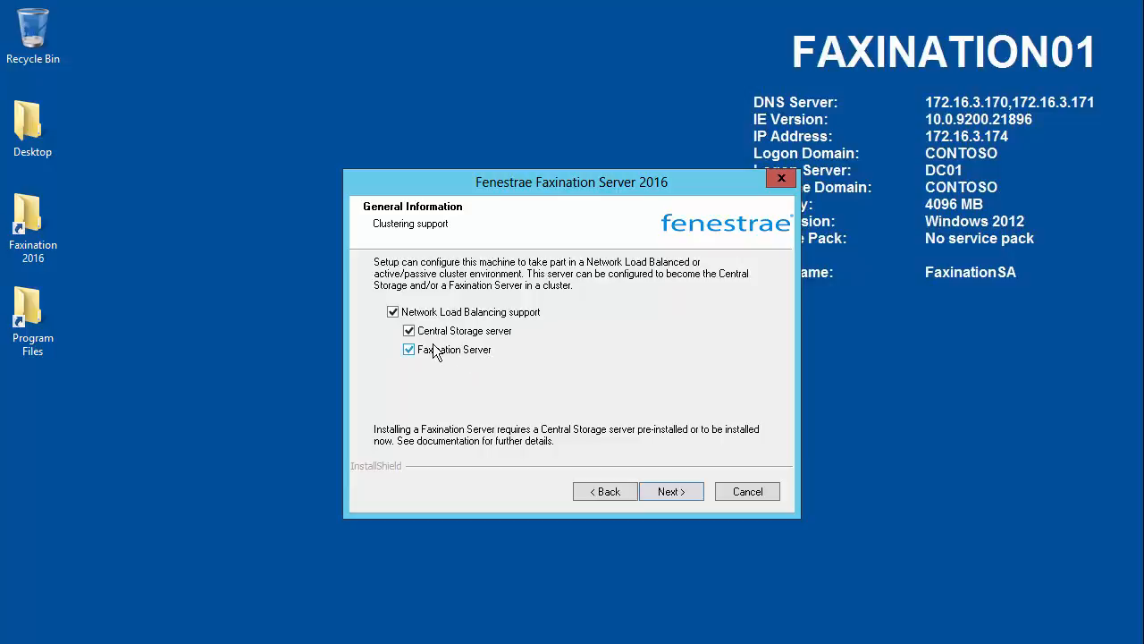
pyautogui.click(392, 311)
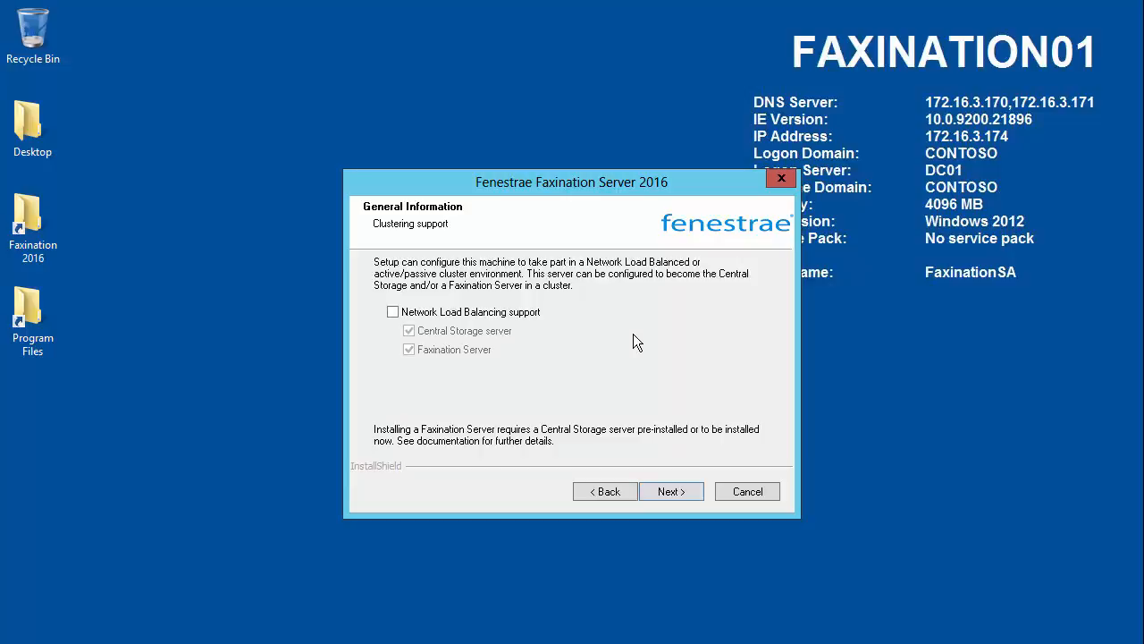
pyautogui.click(672, 492)
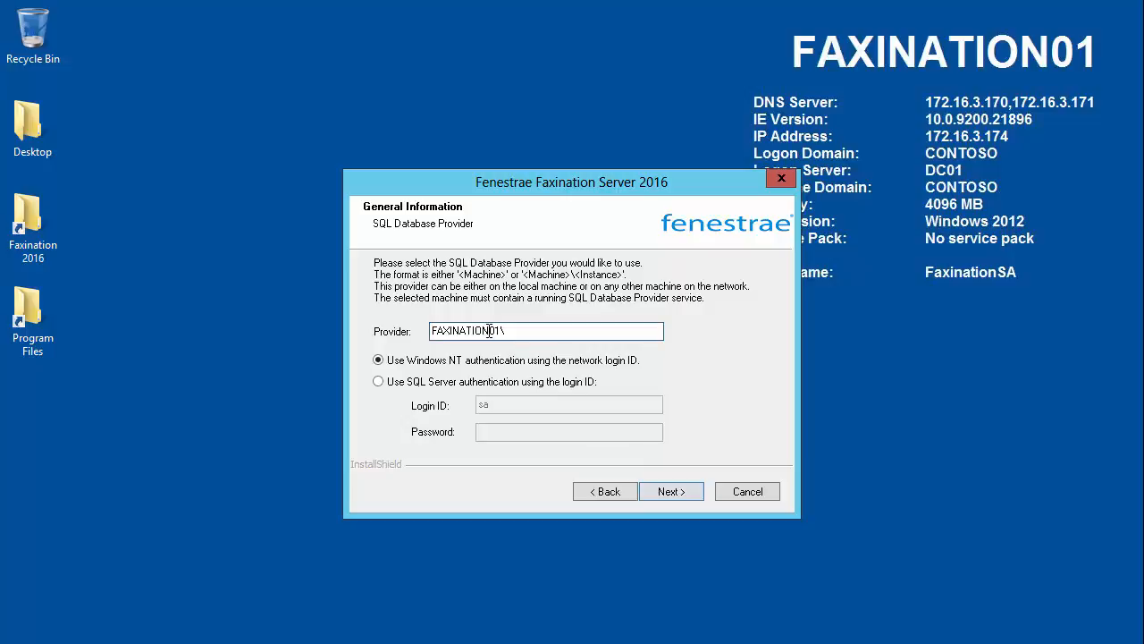
# Step: Set the SQL database provider to SQL01 and continue with Windows NT authentication
pyautogui.moveTo(489, 331); pyautogui.dragTo(372, 334)
pyautogui.write('SQL')
pyautogui.press('BackSpace')
pyautogui.click(671, 492)
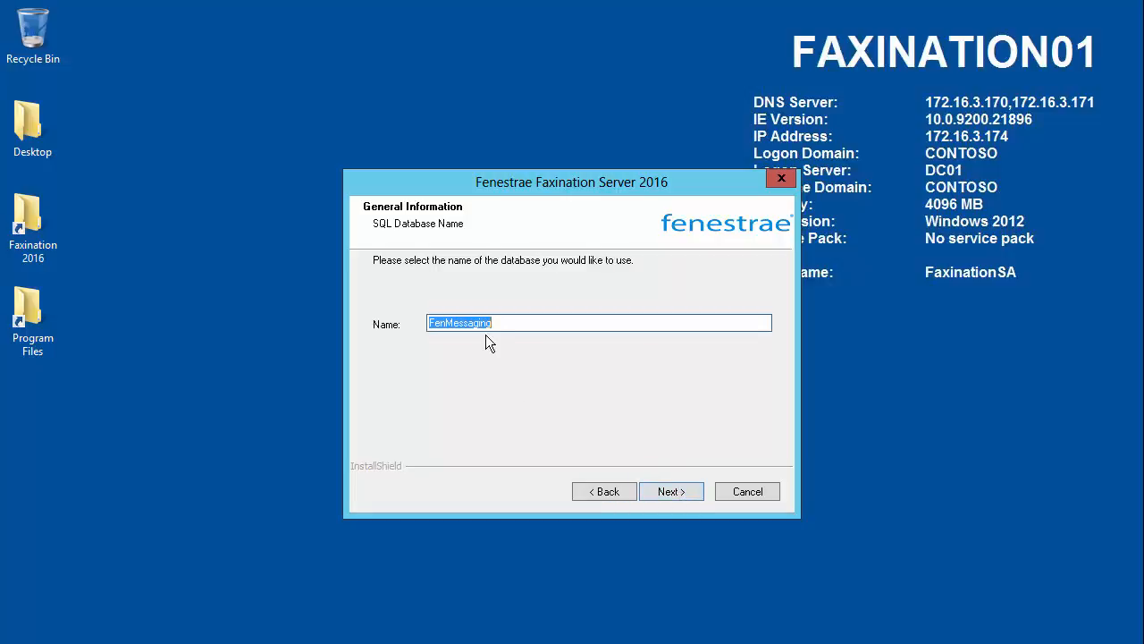
# Step: Accept FenMessaging as the SQL database name and set the FoIP gateway address to 172.16.3.19
pyautogui.click(604, 324)
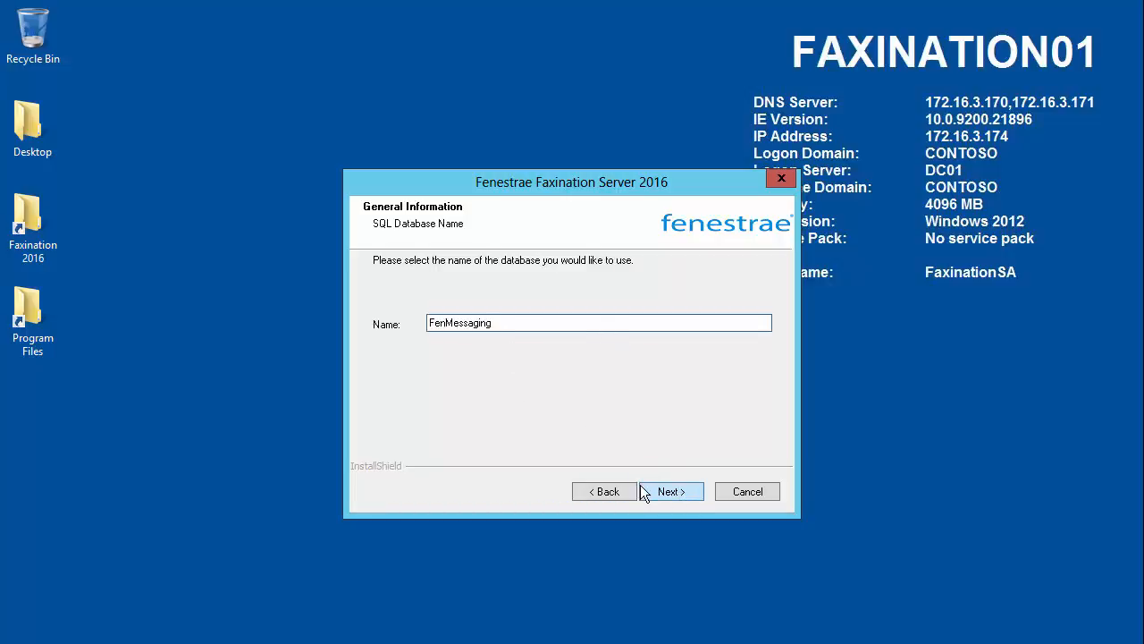
pyautogui.click(666, 492)
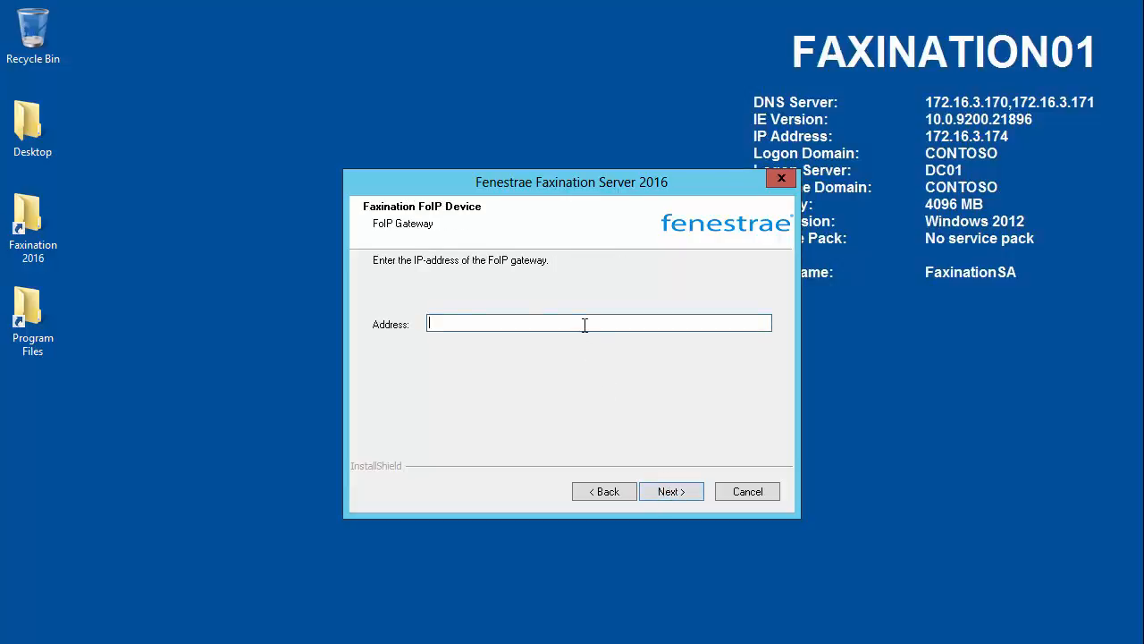
pyautogui.write('172.16.3.19')
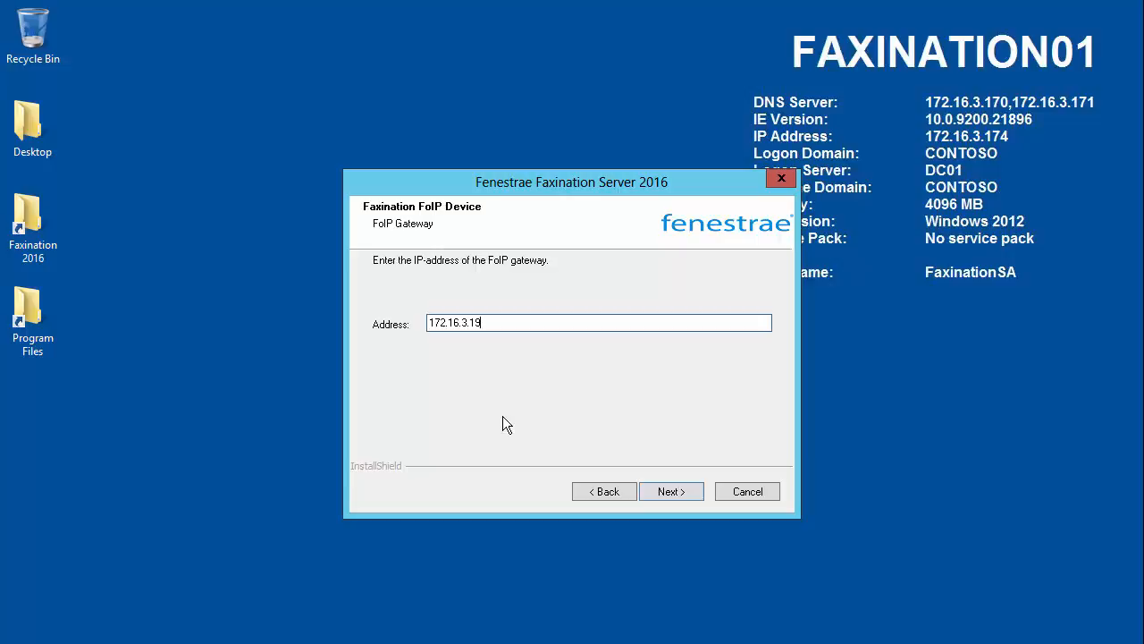
pyautogui.click(672, 494)
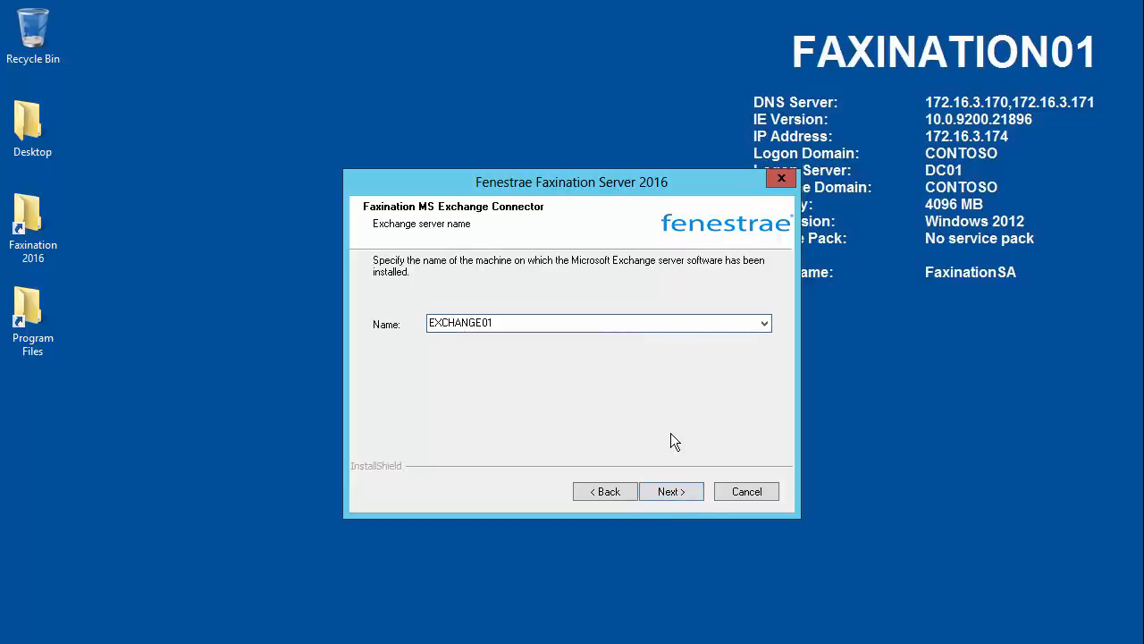
# Step: Accept EXCHANGE01 as the Exchange server and FCS_Gateway as the name of the Exchange gateway object
pyautogui.doubleClick(765, 318)
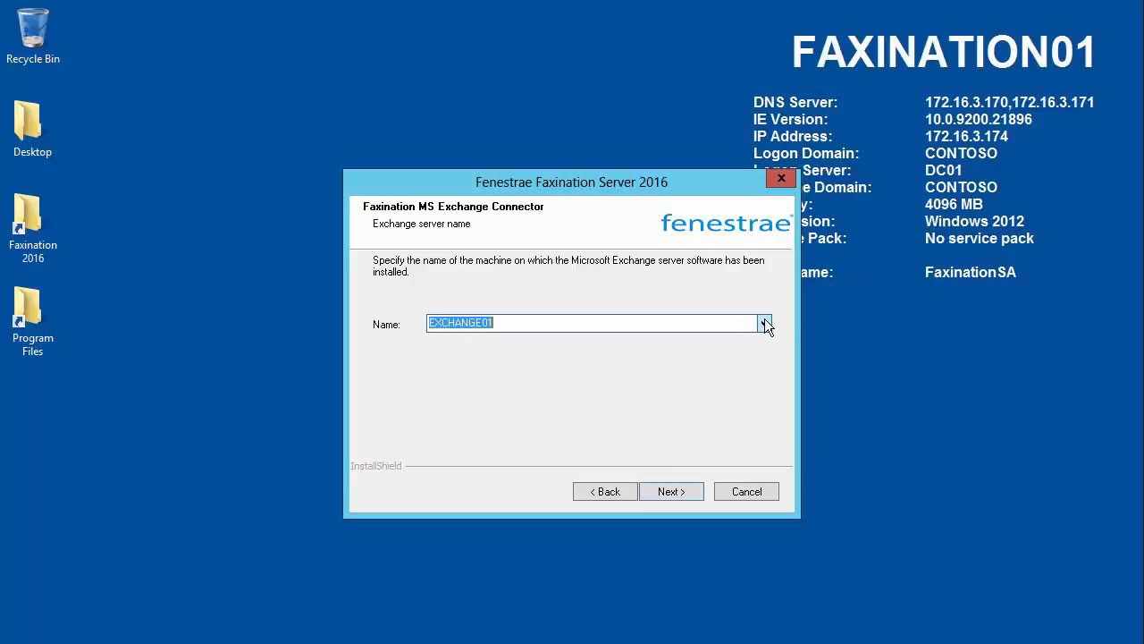
pyautogui.click(603, 323)
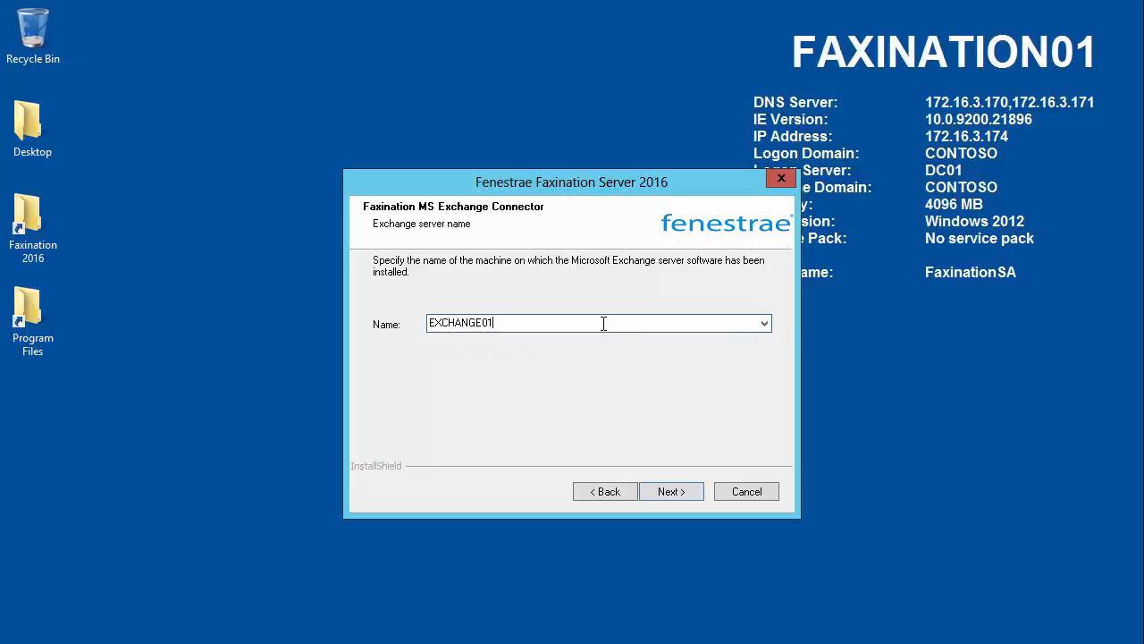
pyautogui.click(672, 493)
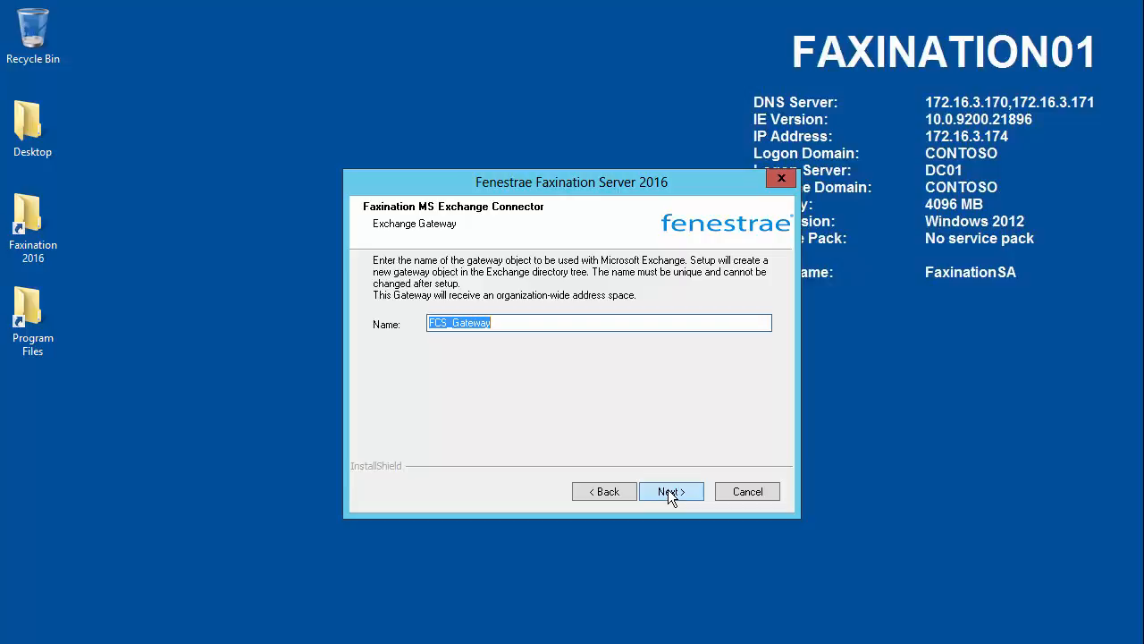
pyautogui.click(515, 329)
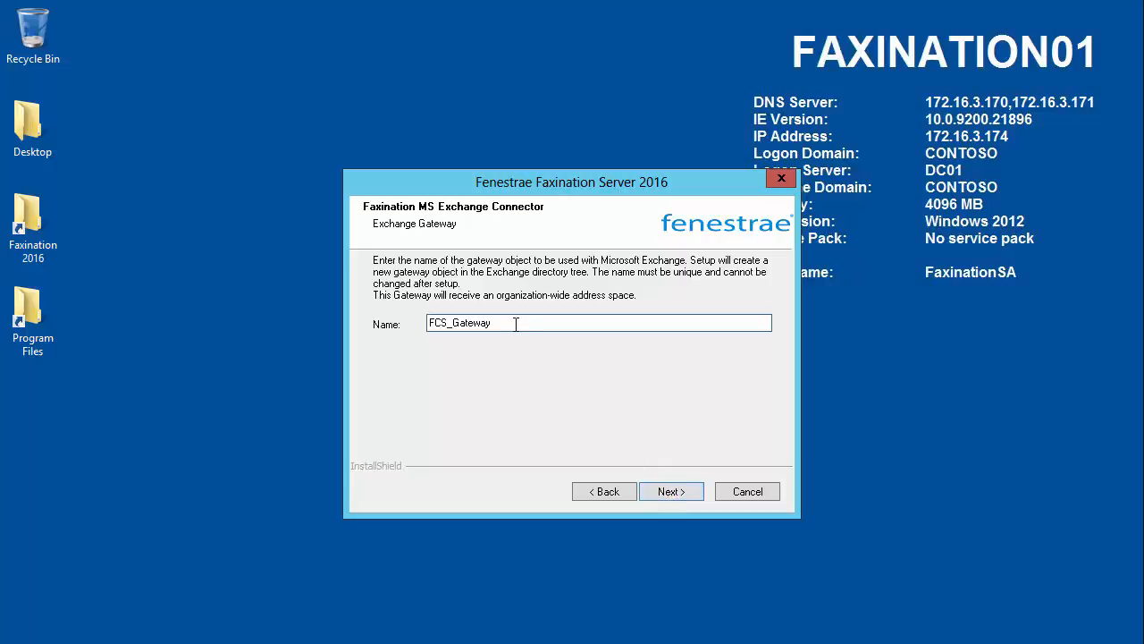
pyautogui.click(685, 496)
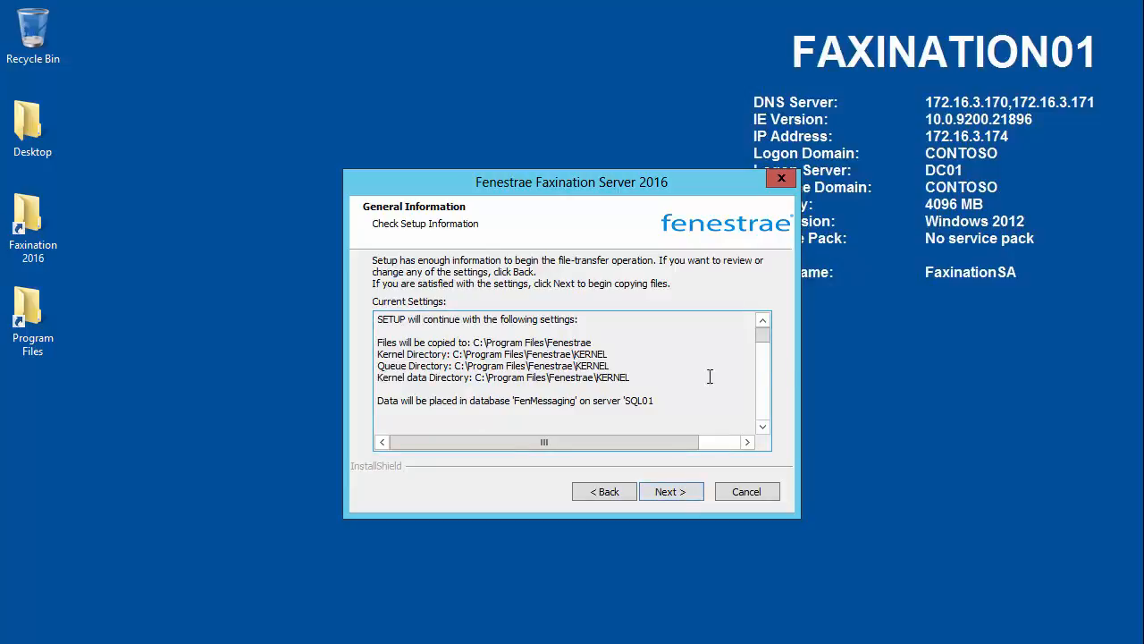
# Step: Review the setup summary, including the generated evaluation key, and start copying the installation files
pyautogui.moveTo(763, 336); pyautogui.dragTo(761, 345)
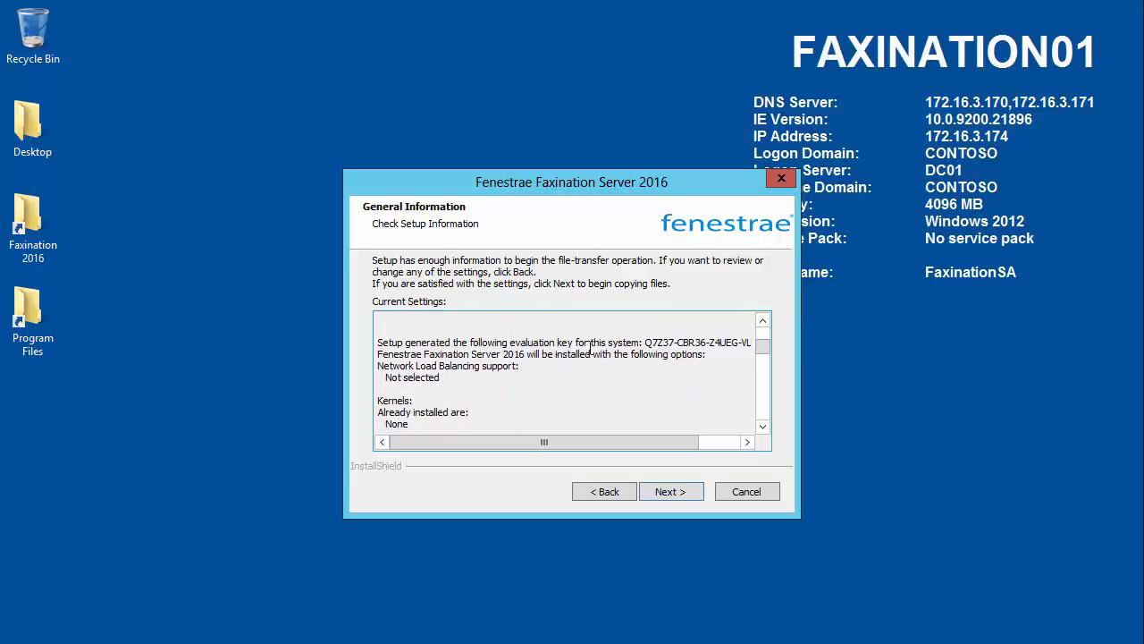
pyautogui.moveTo(646, 343); pyautogui.dragTo(743, 345)
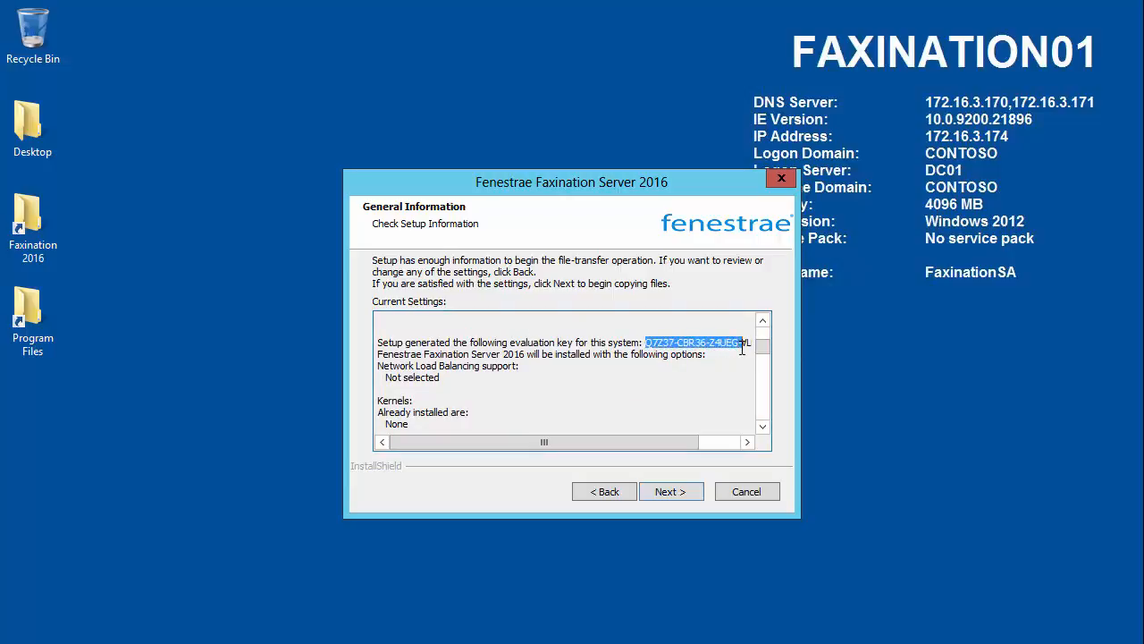
pyautogui.click(566, 340)
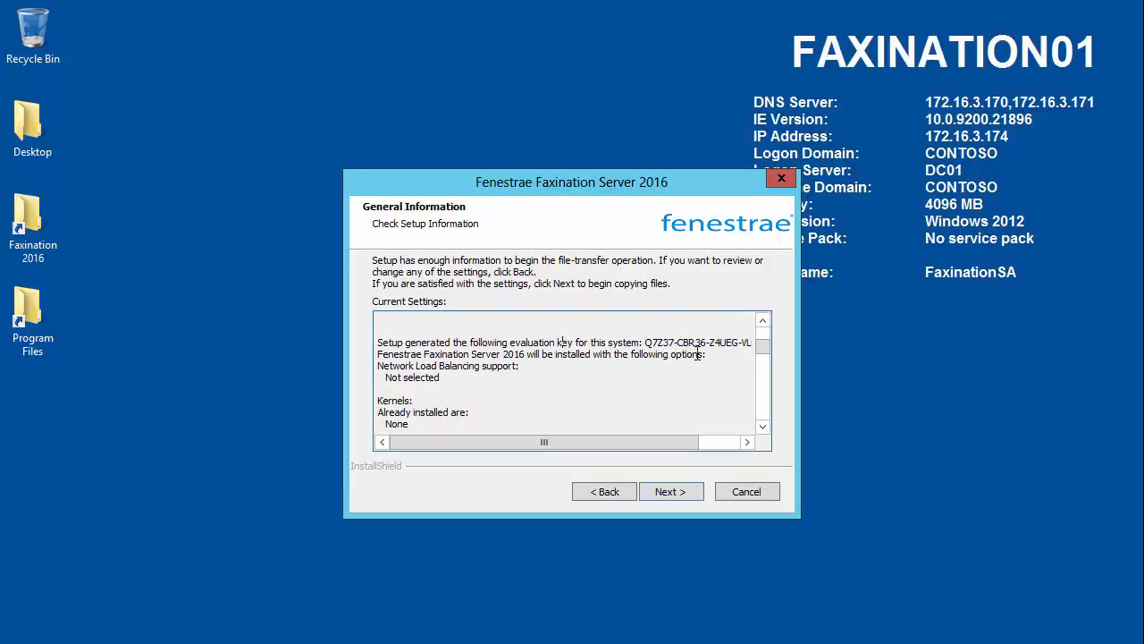
pyautogui.moveTo(764, 345); pyautogui.dragTo(763, 333)
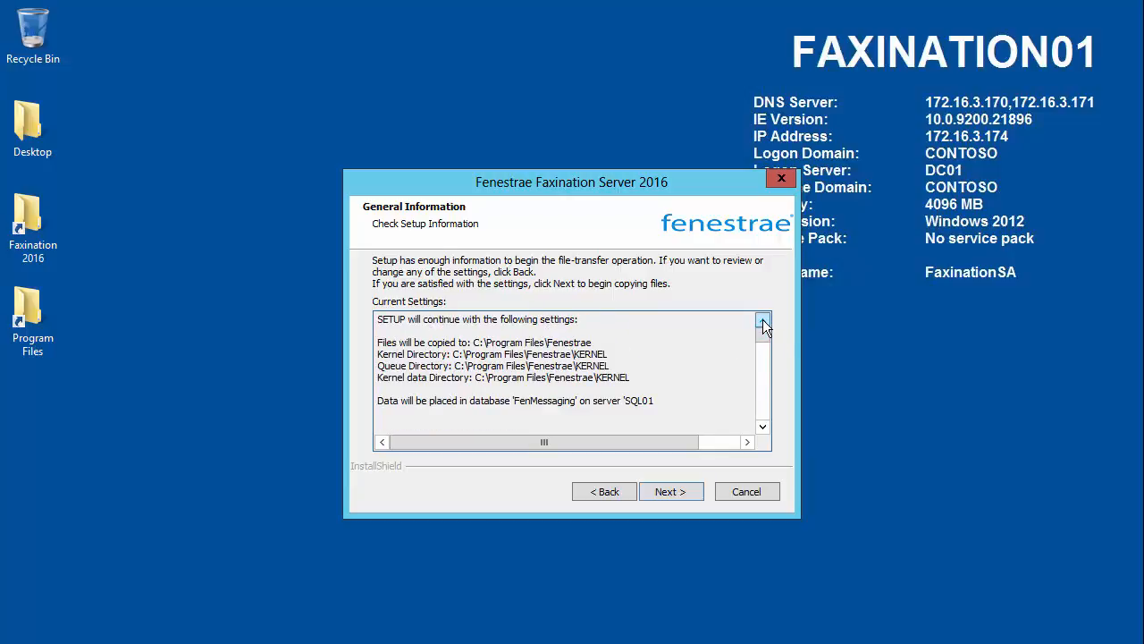
pyautogui.click(671, 492)
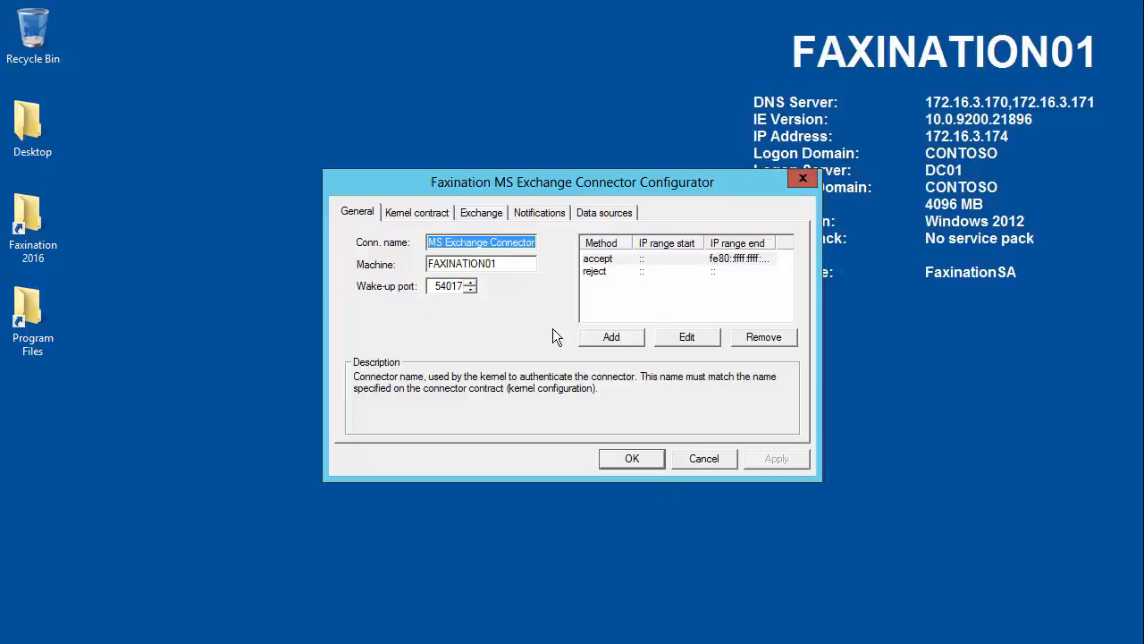
# Step: Review the MS Exchange Connector's kernel contract and its Exchange drop and replay directories, and accept the configuration
pyautogui.click(419, 214)
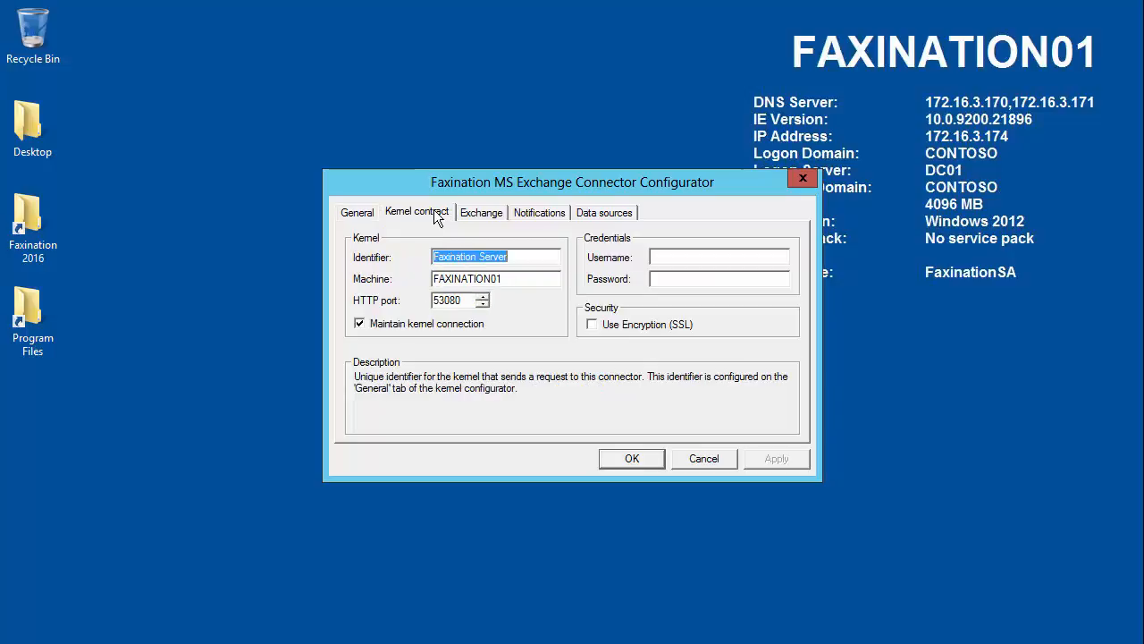
pyautogui.click(488, 213)
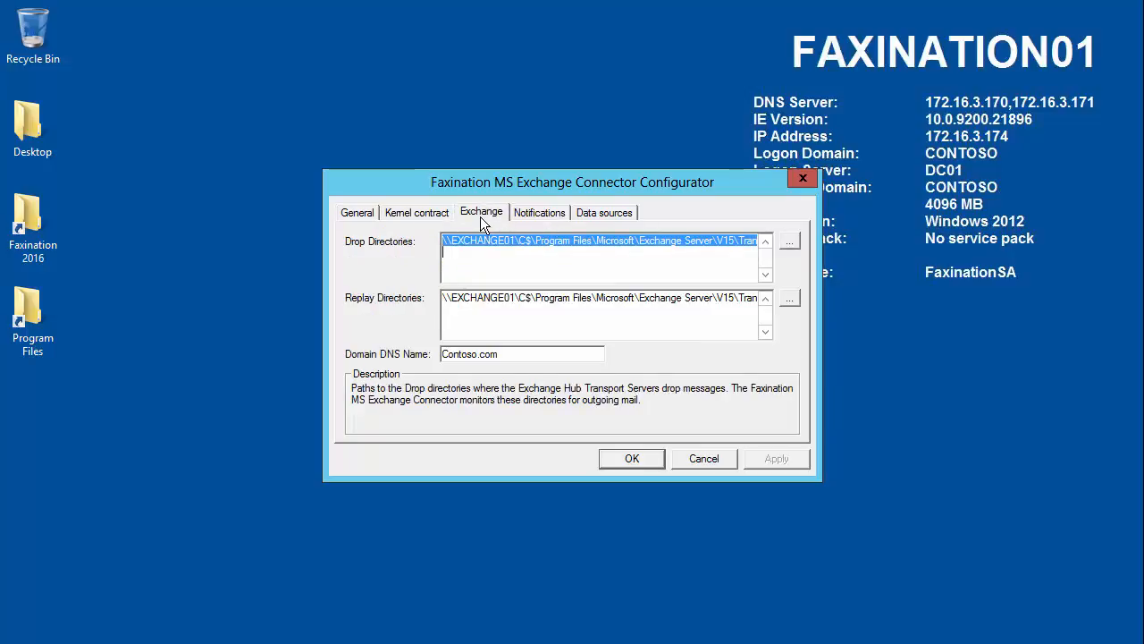
pyautogui.click(604, 245)
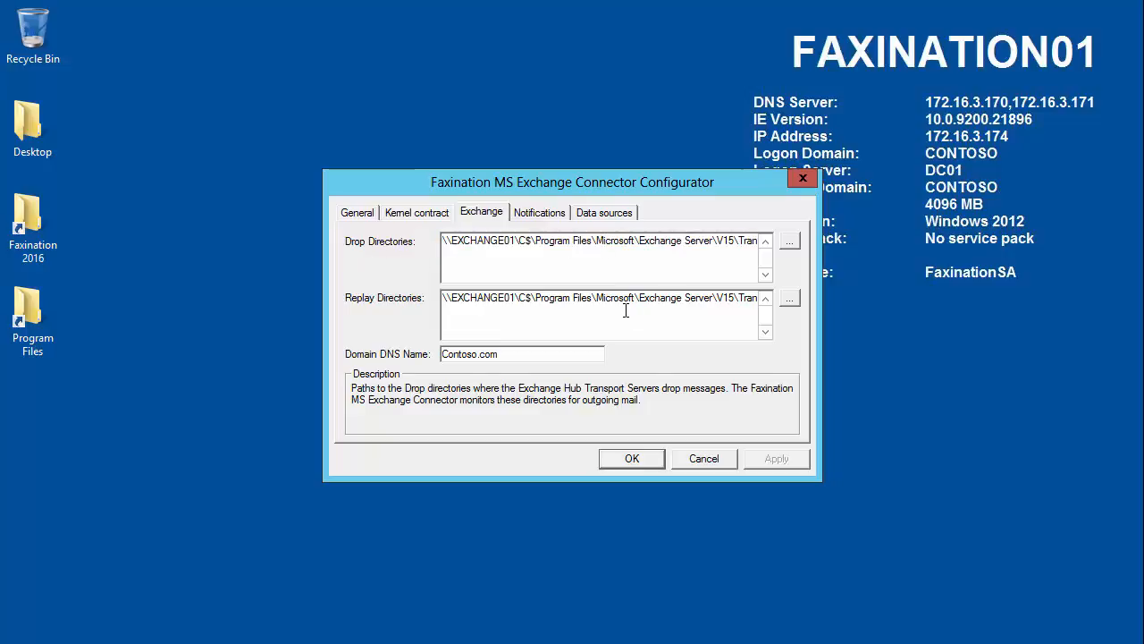
pyautogui.moveTo(737, 242); pyautogui.dragTo(765, 257)
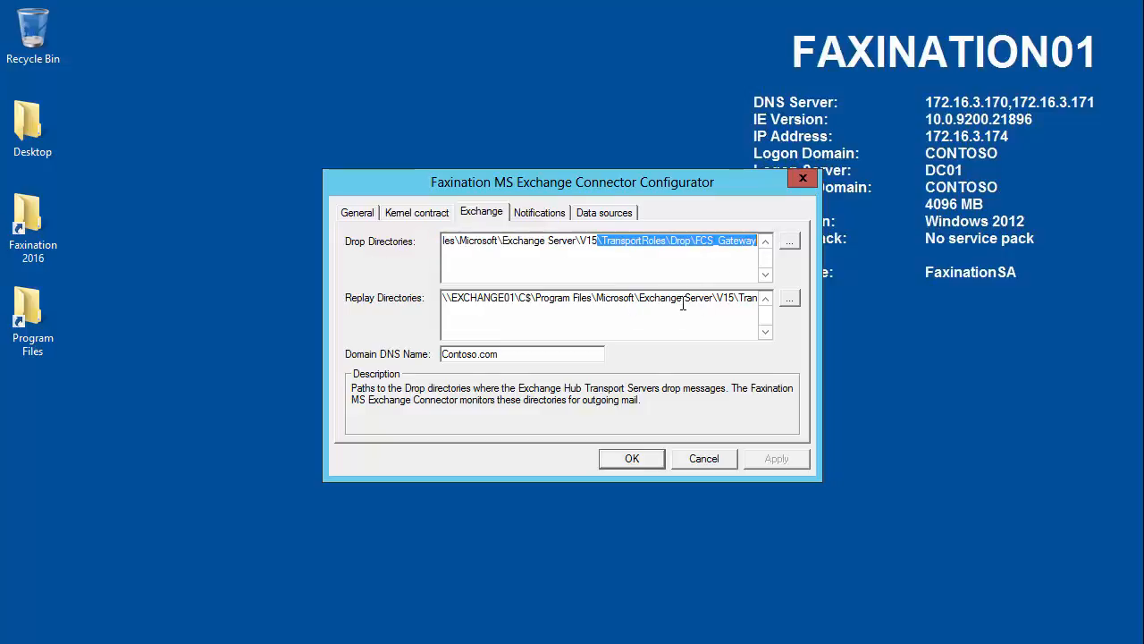
pyautogui.moveTo(683, 300); pyautogui.dragTo(760, 298)
pyautogui.click(680, 263)
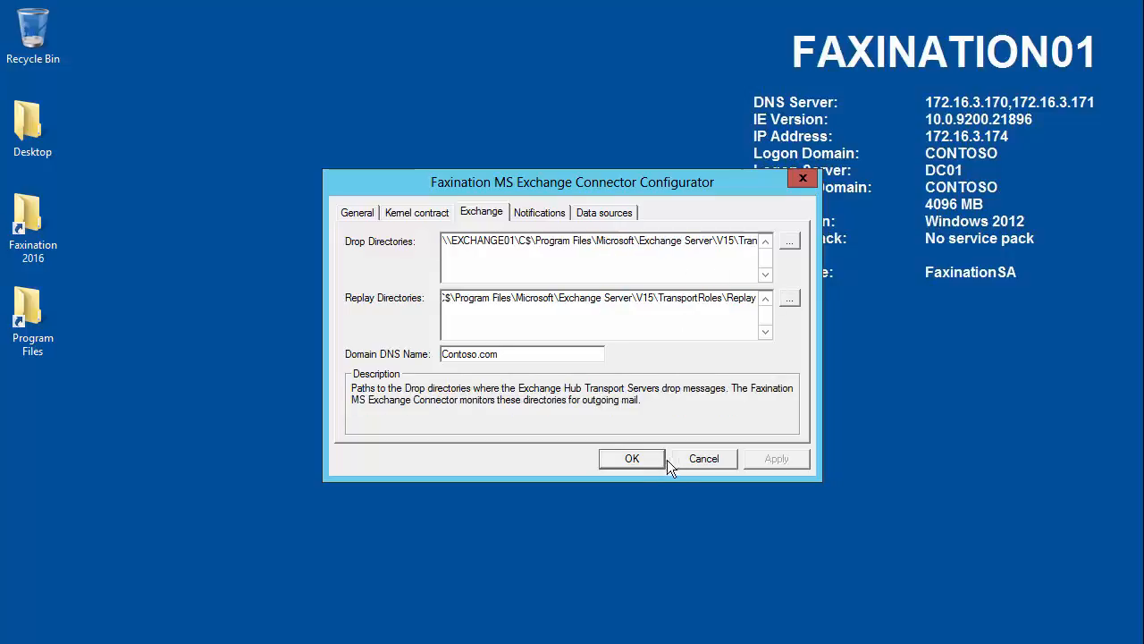
pyautogui.click(632, 457)
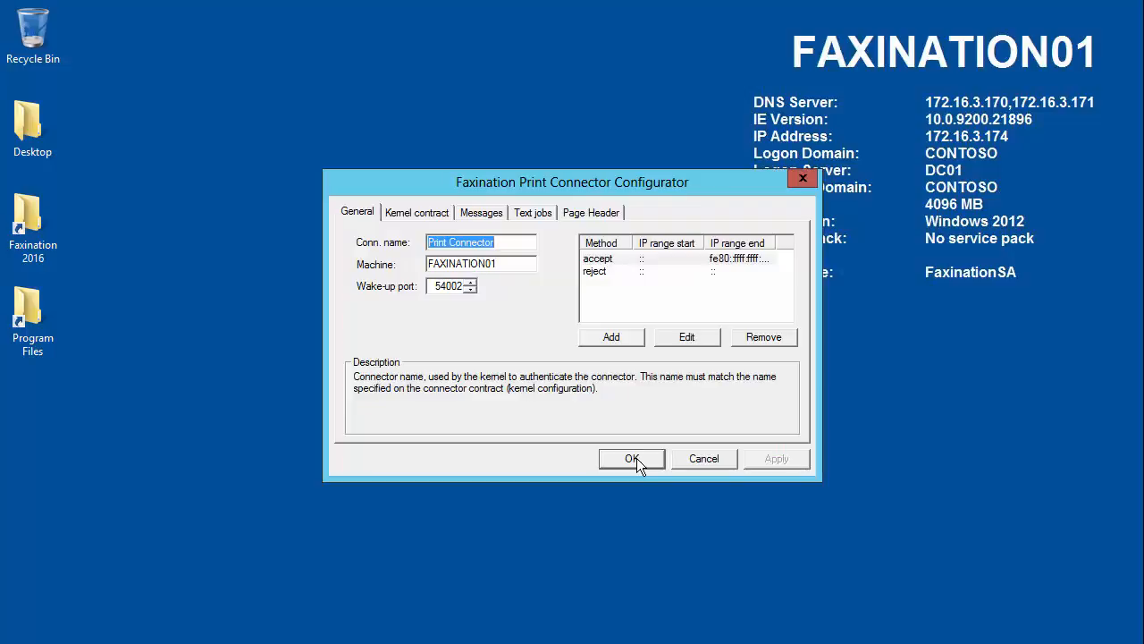
# Step: Review the Print Connector's kernel contract, message, text job and page header settings, and accept the configuration
pyautogui.click(425, 213)
pyautogui.click(477, 211)
pyautogui.click(548, 215)
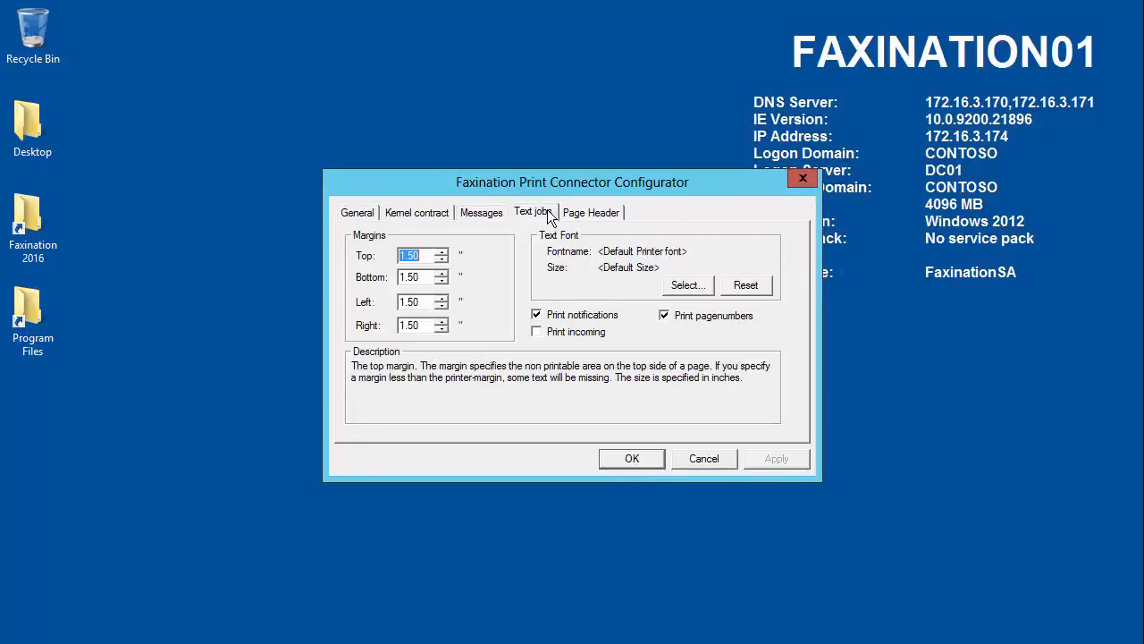
pyautogui.click(590, 215)
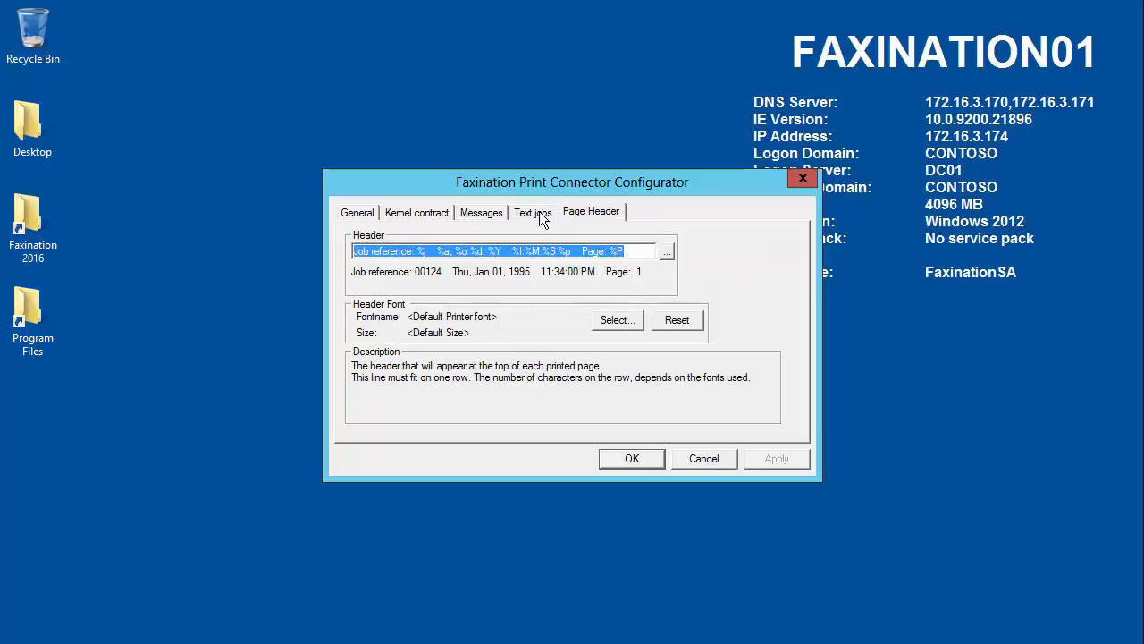
pyautogui.click(631, 458)
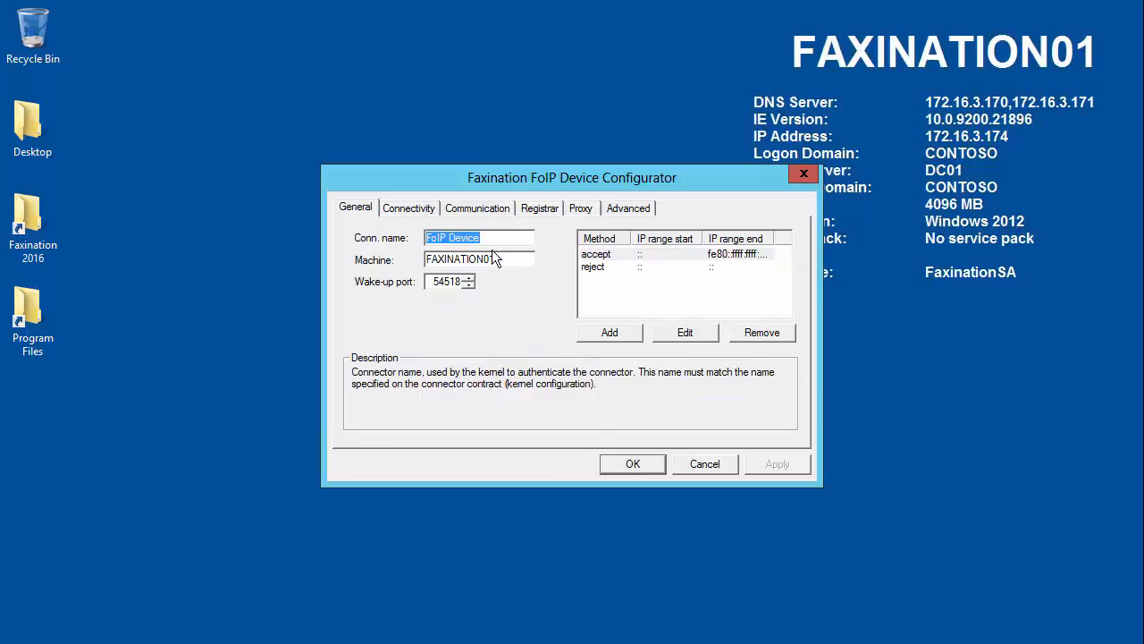
# Step: Check the outbound gateway of the FoIP Device's In and Out service, and apply and accept the device configuration
pyautogui.click(417, 207)
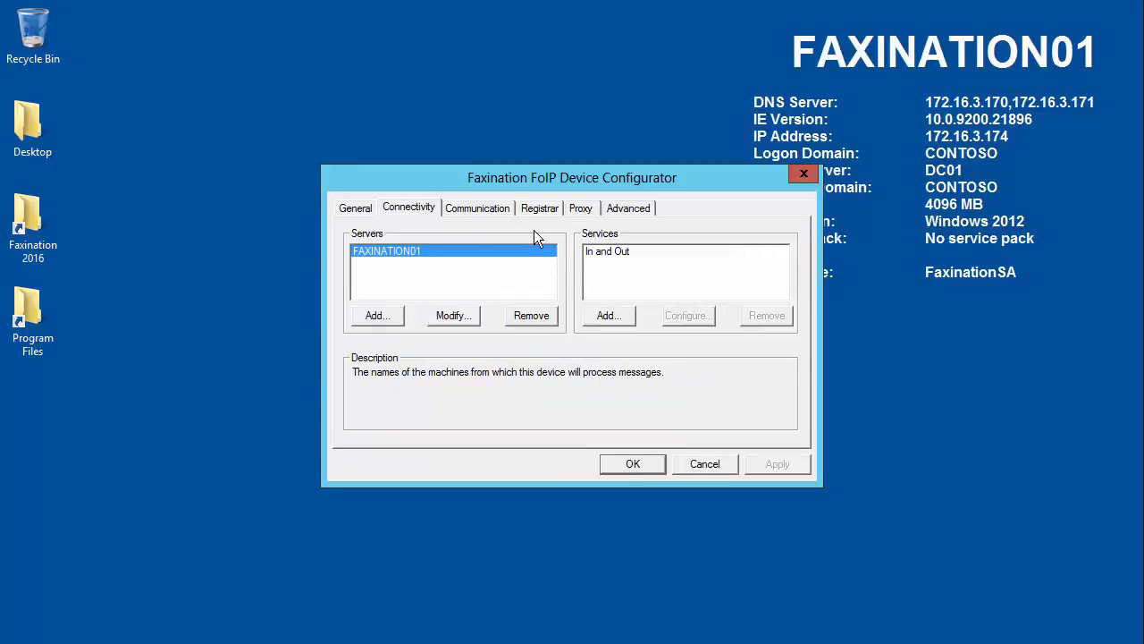
pyautogui.click(609, 253)
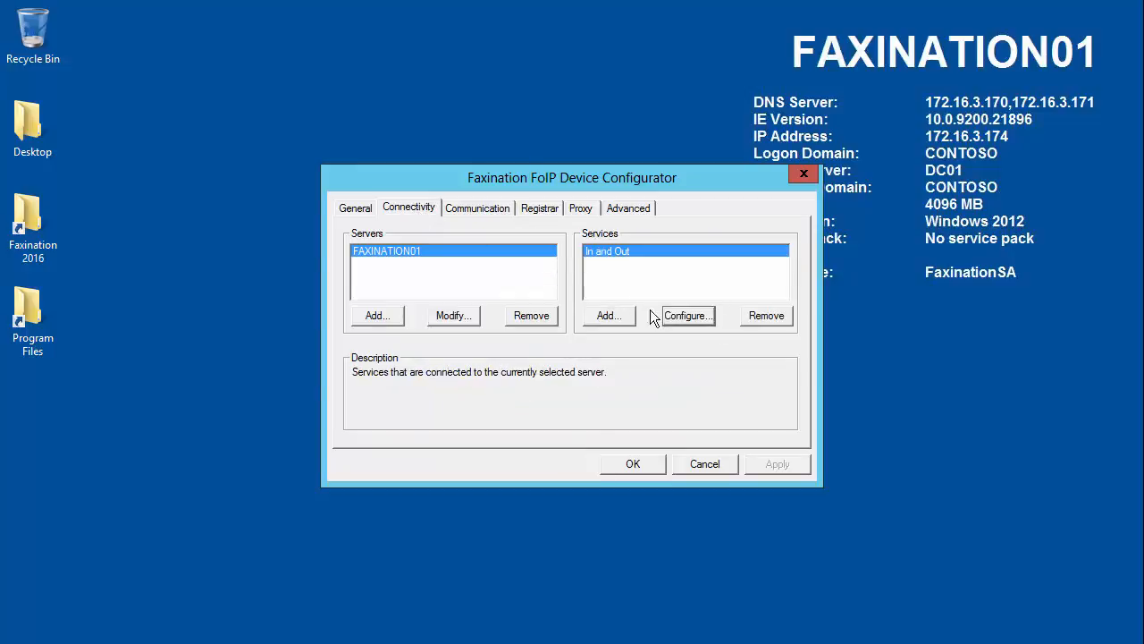
pyautogui.click(687, 316)
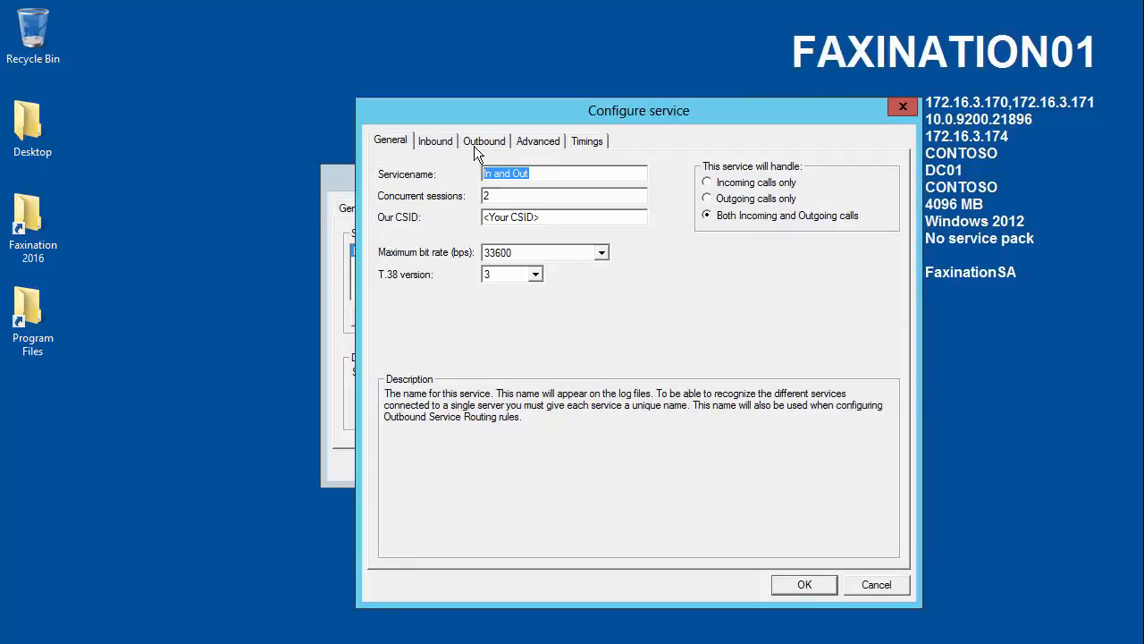
pyautogui.click(481, 143)
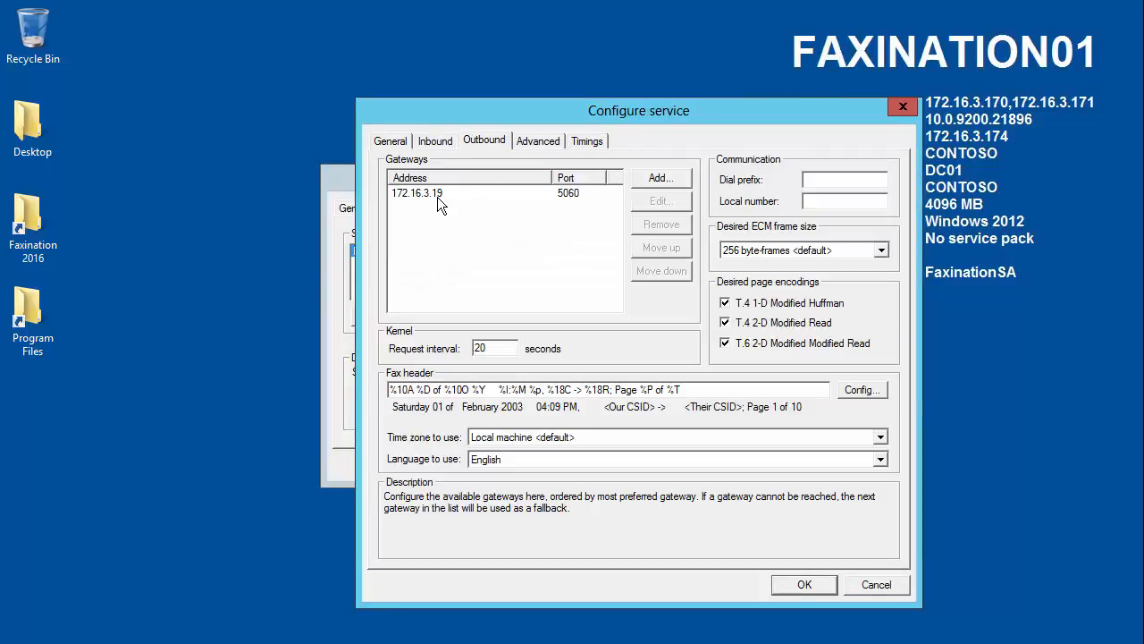
pyautogui.click(406, 194)
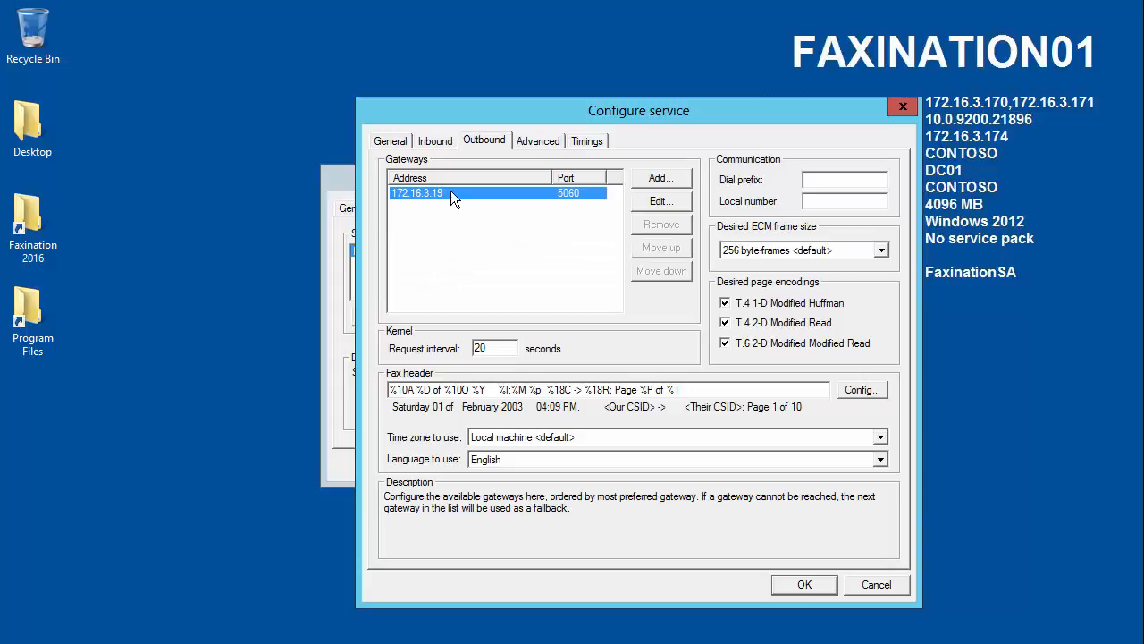
pyautogui.click(798, 584)
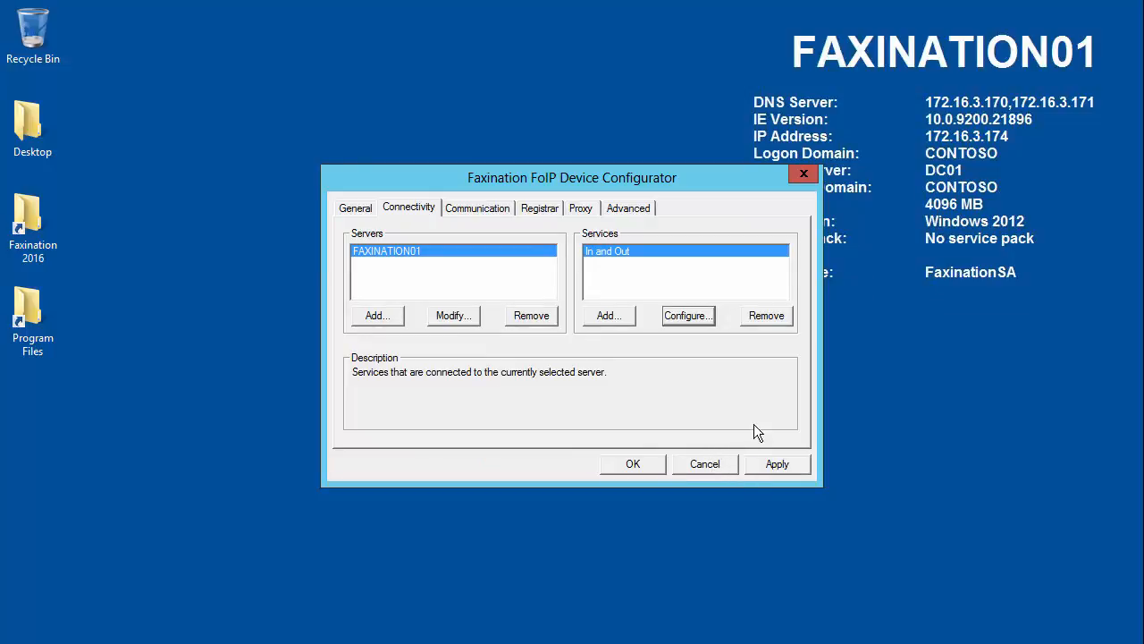
pyautogui.click(773, 464)
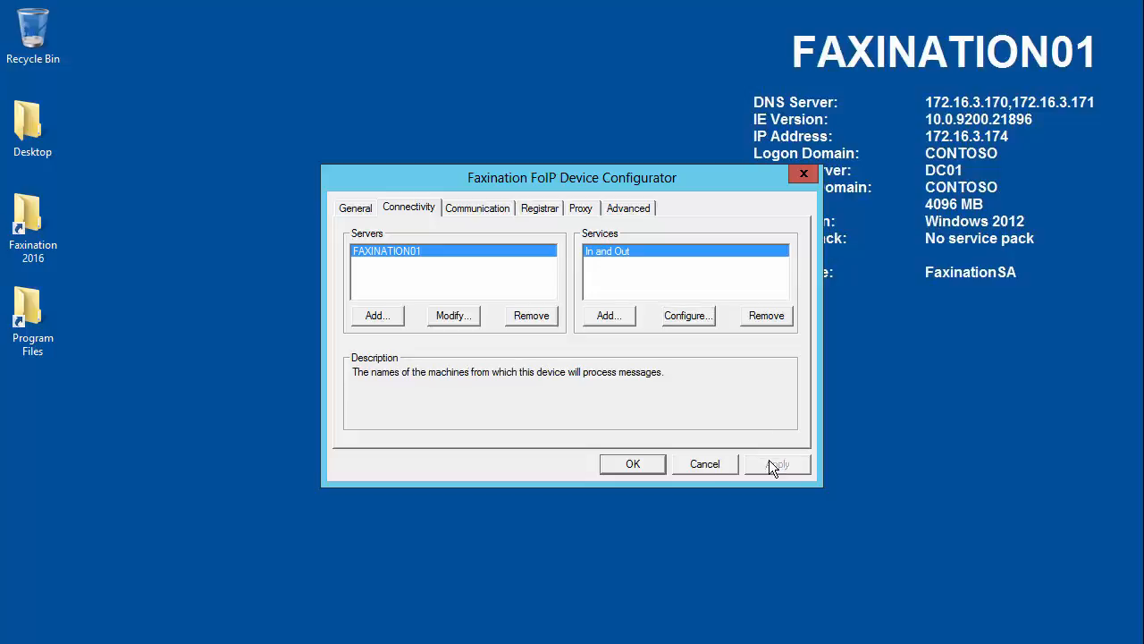
pyautogui.click(634, 462)
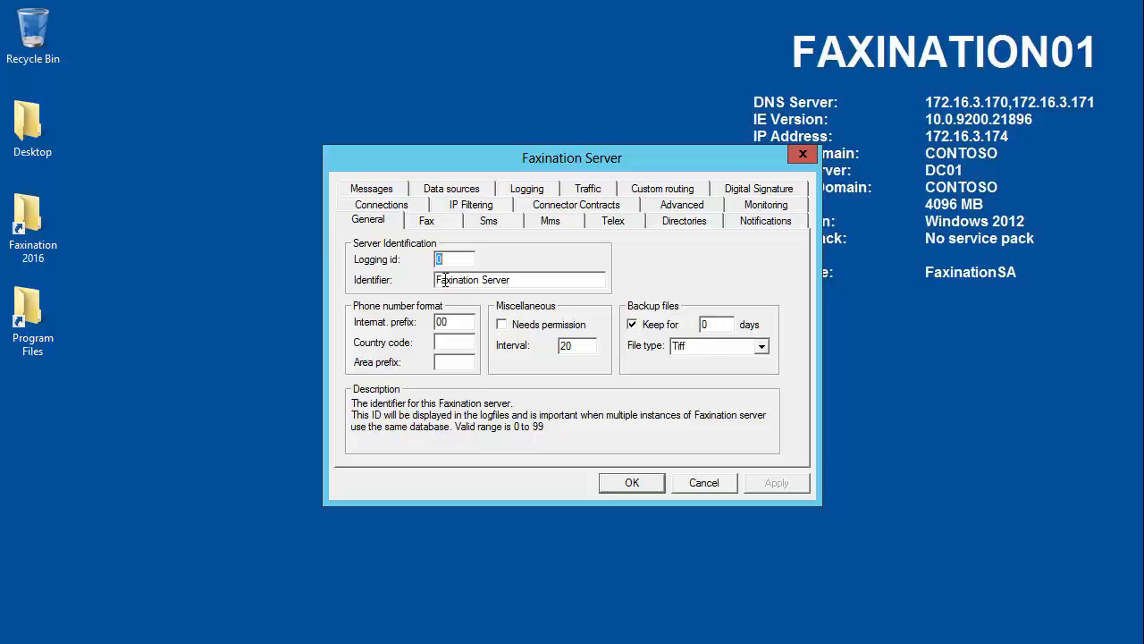
# Step: Review the Faxination Server's fax and general settings and accept the server configuration
pyautogui.click(429, 226)
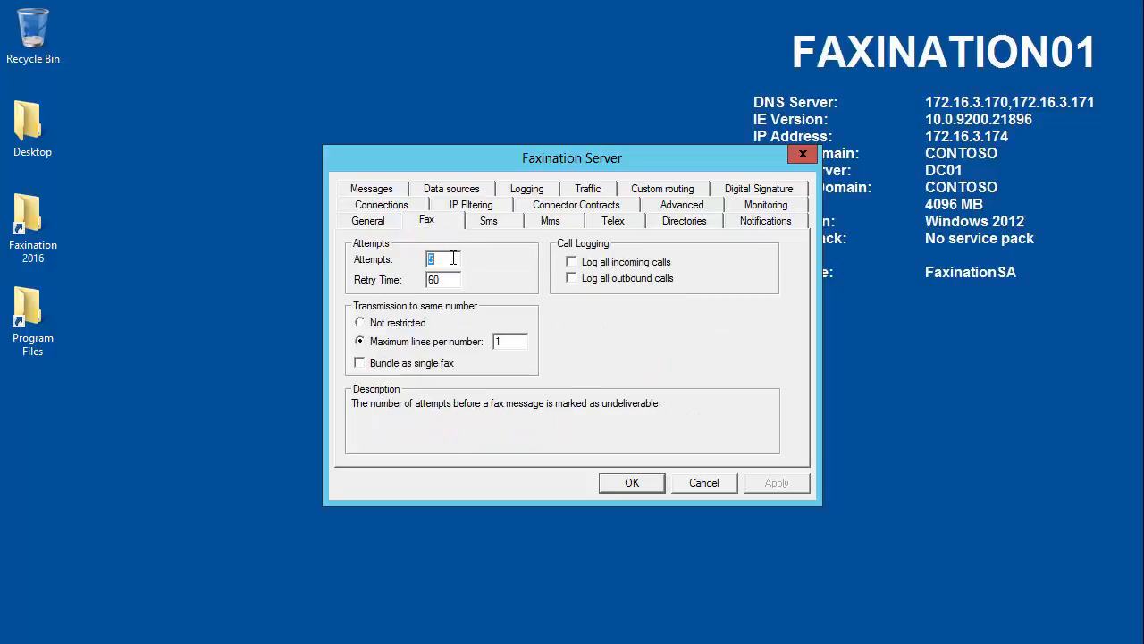
pyautogui.click(374, 224)
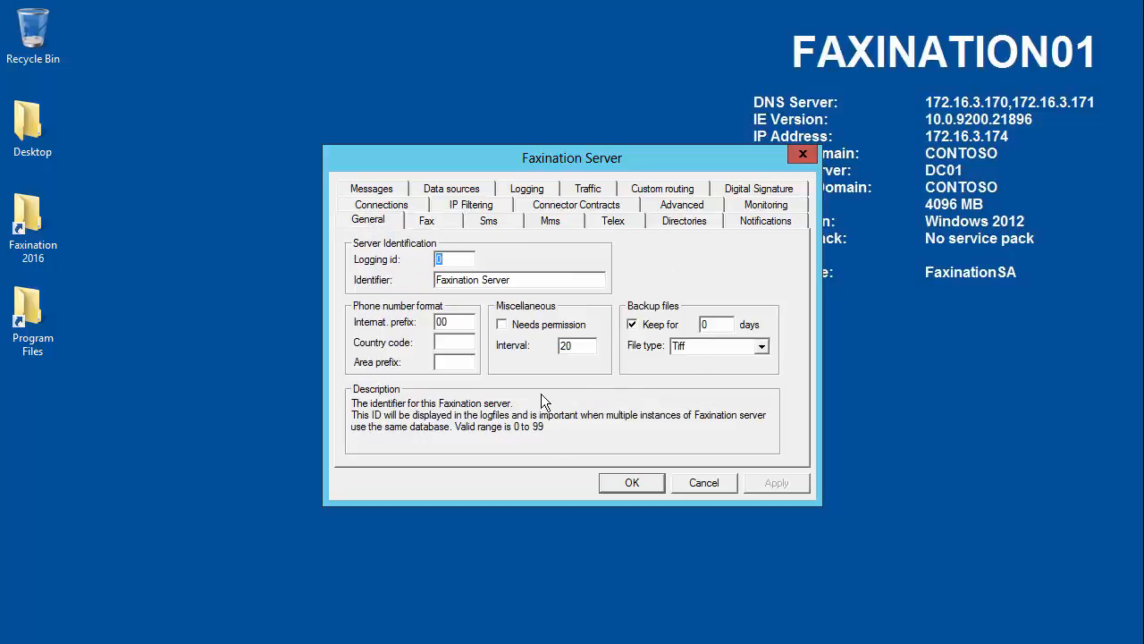
pyautogui.click(632, 483)
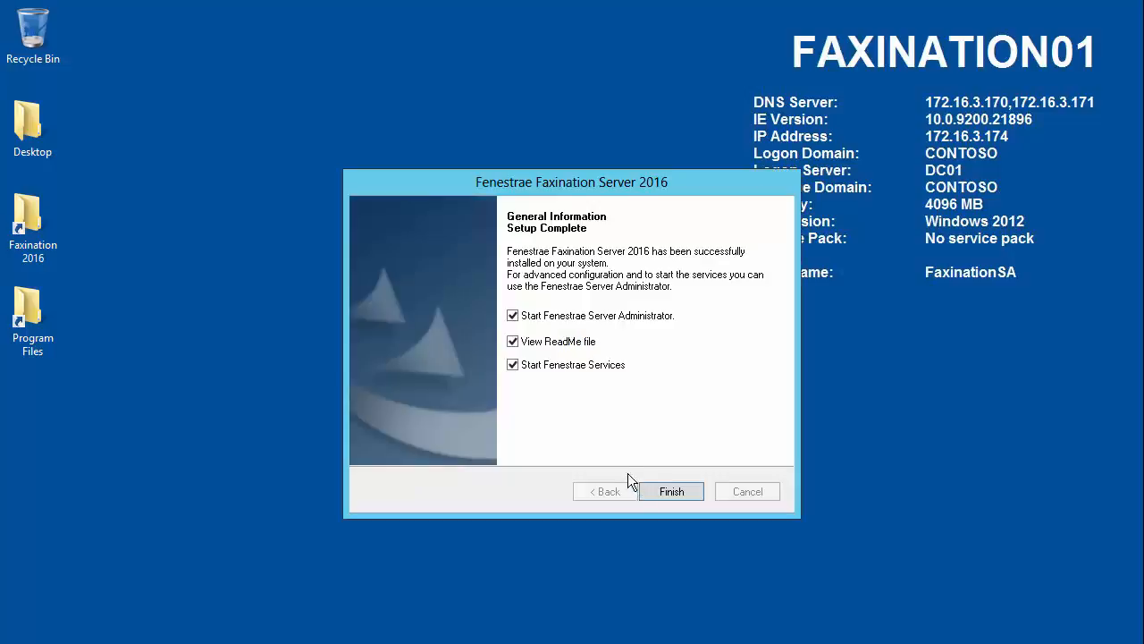
# Step: Finish setup with the ReadMe file option cleared and list the services of FAXINATION01 in Fenestrae Server Administrator
pyautogui.click(514, 343)
pyautogui.click(671, 494)
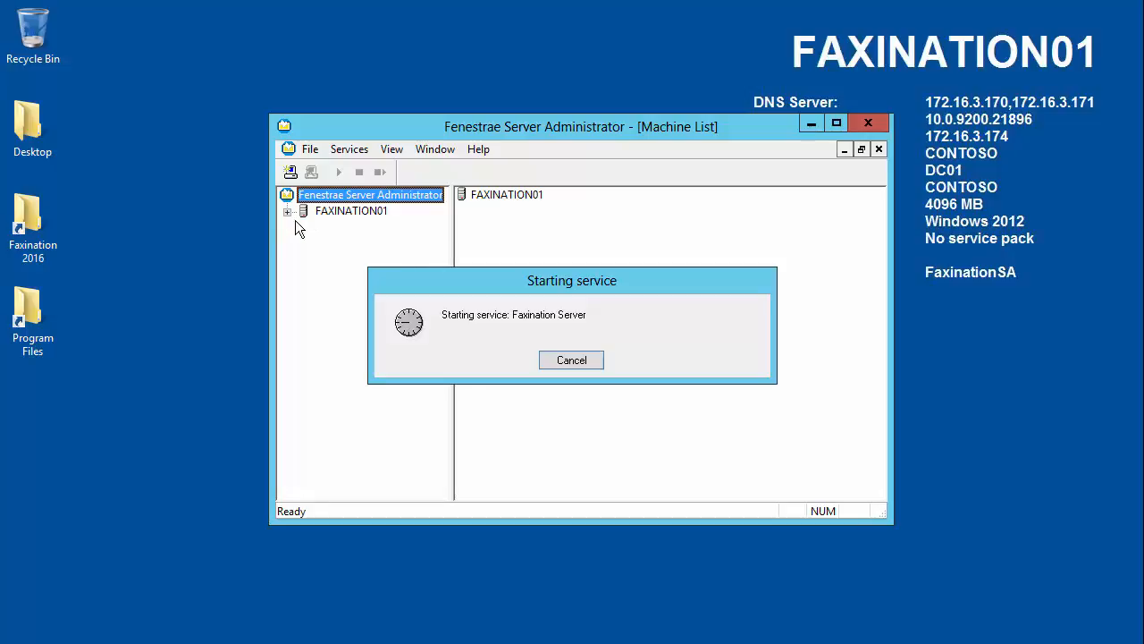
pyautogui.click(287, 212)
pyautogui.click(338, 275)
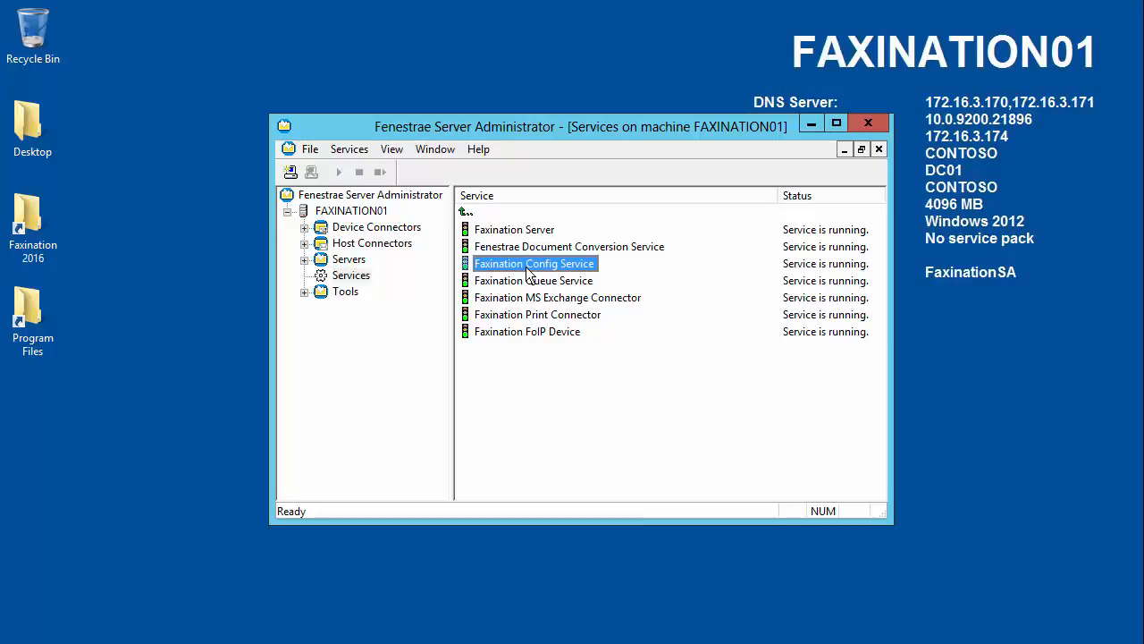
pyautogui.click(529, 265)
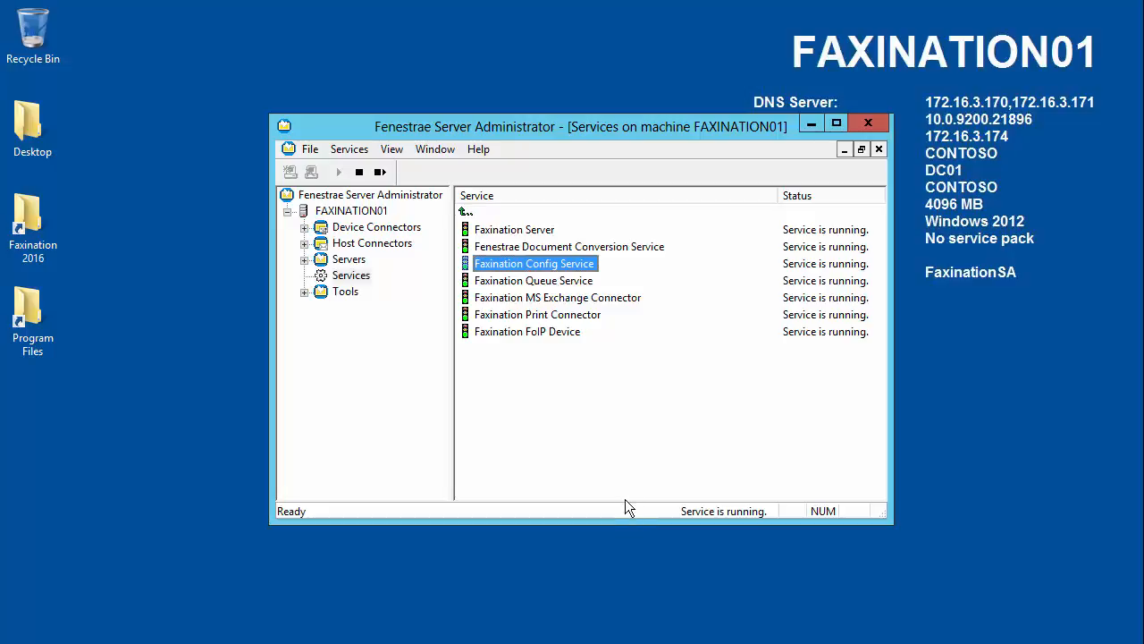
pyautogui.click(629, 417)
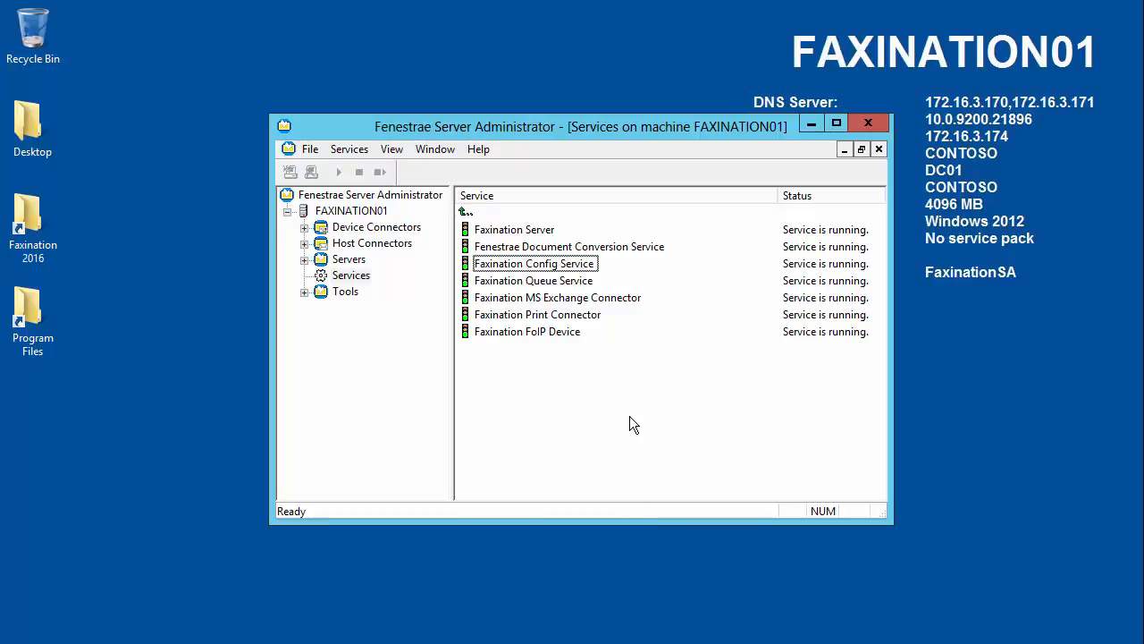
pyautogui.press('Tab')
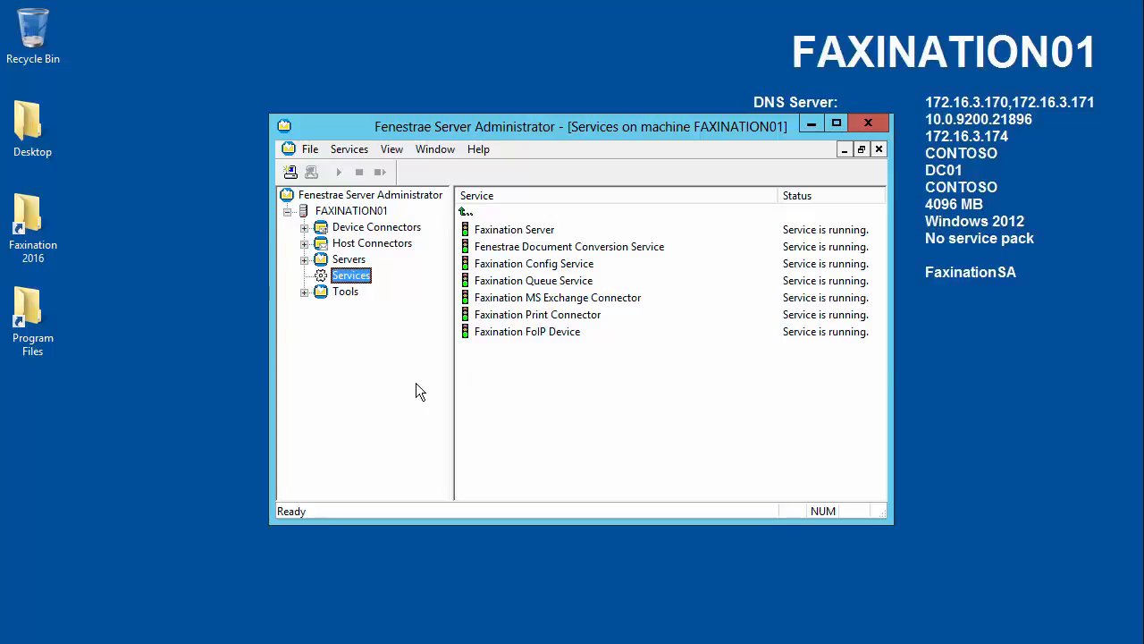
# Step: Open Fenestrae Trace from the tools of FAXINATION01 and maximize its window
pyautogui.click(305, 292)
pyautogui.doubleClick(378, 421)
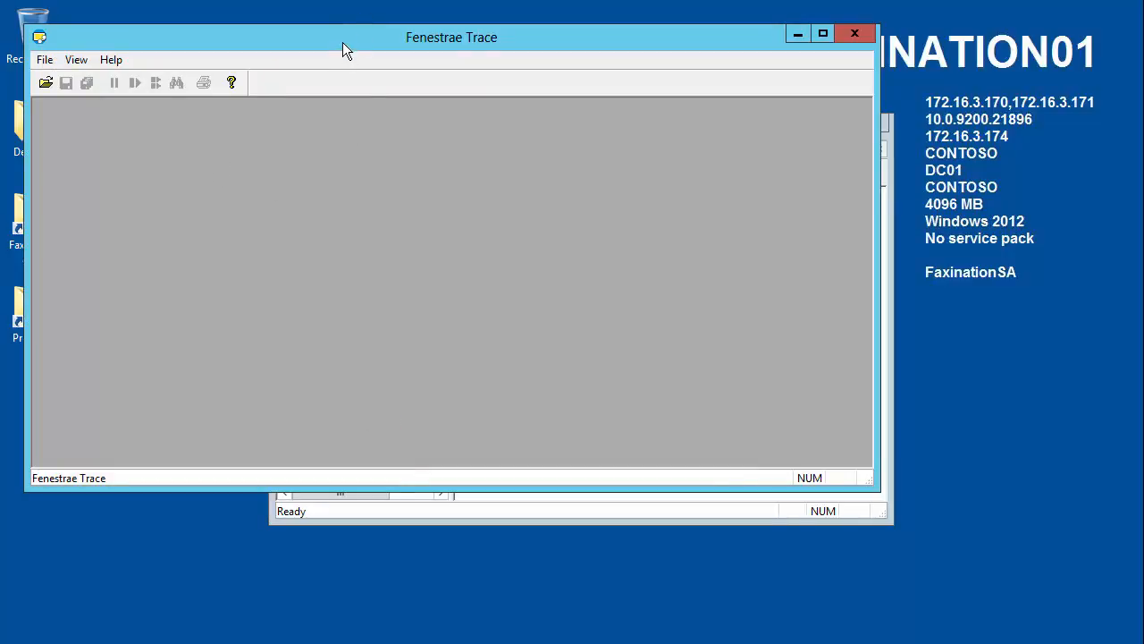
pyautogui.moveTo(343, 42); pyautogui.dragTo(469, 83)
pyautogui.doubleClick(468, 84)
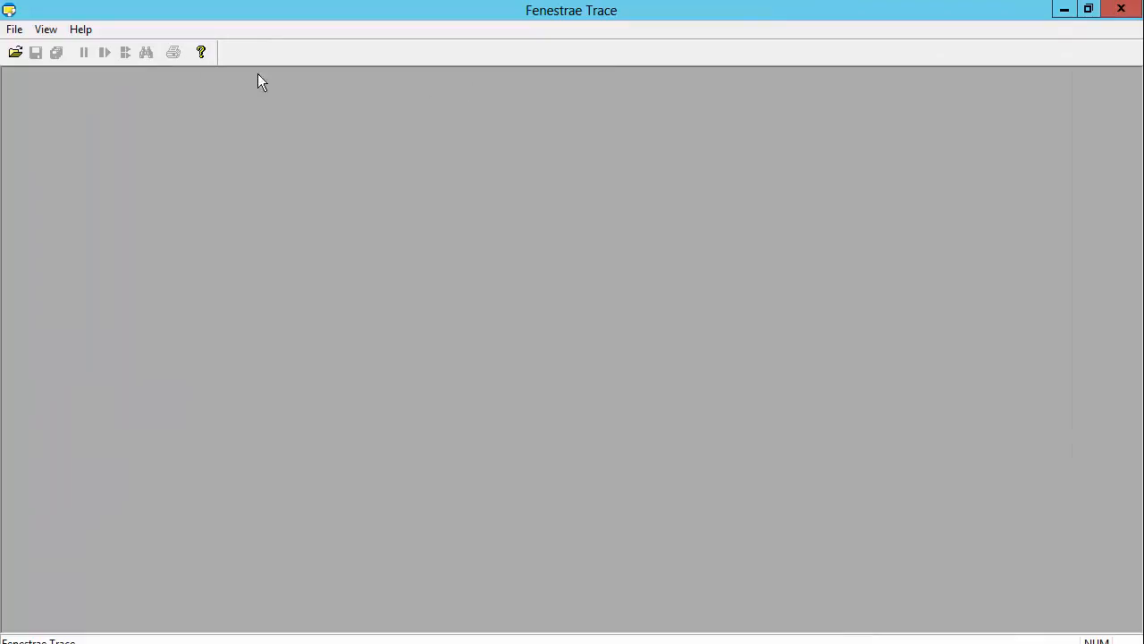
# Step: In trace management, enable mailslot tracing for the Faxination Server service and start its trace
pyautogui.click(14, 28)
pyautogui.click(35, 48)
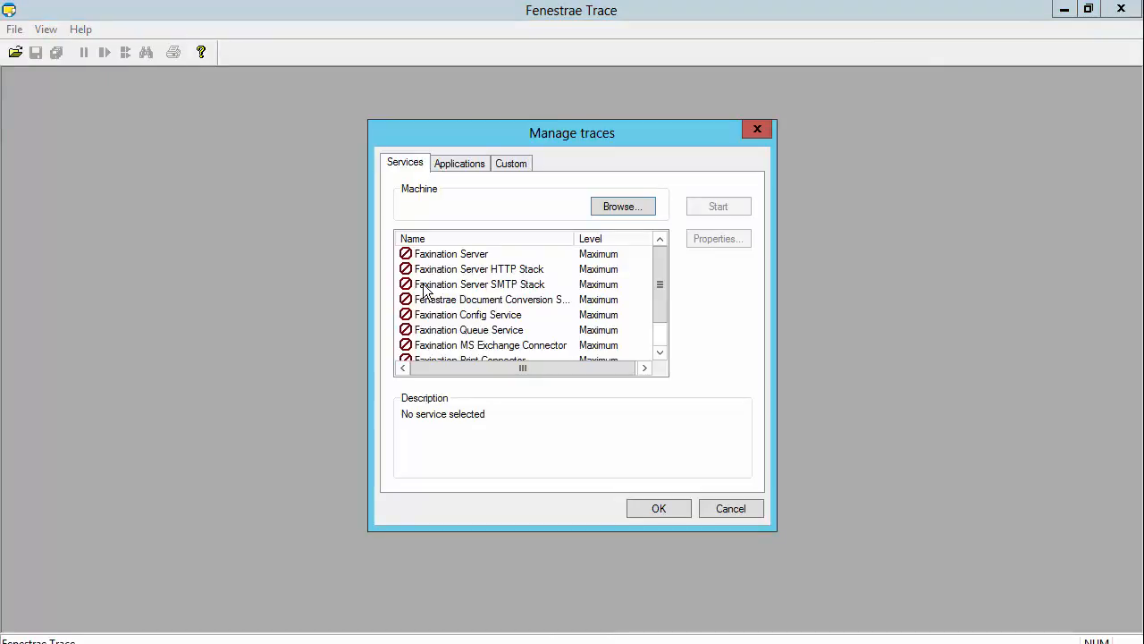
pyautogui.click(451, 254)
pyautogui.click(700, 239)
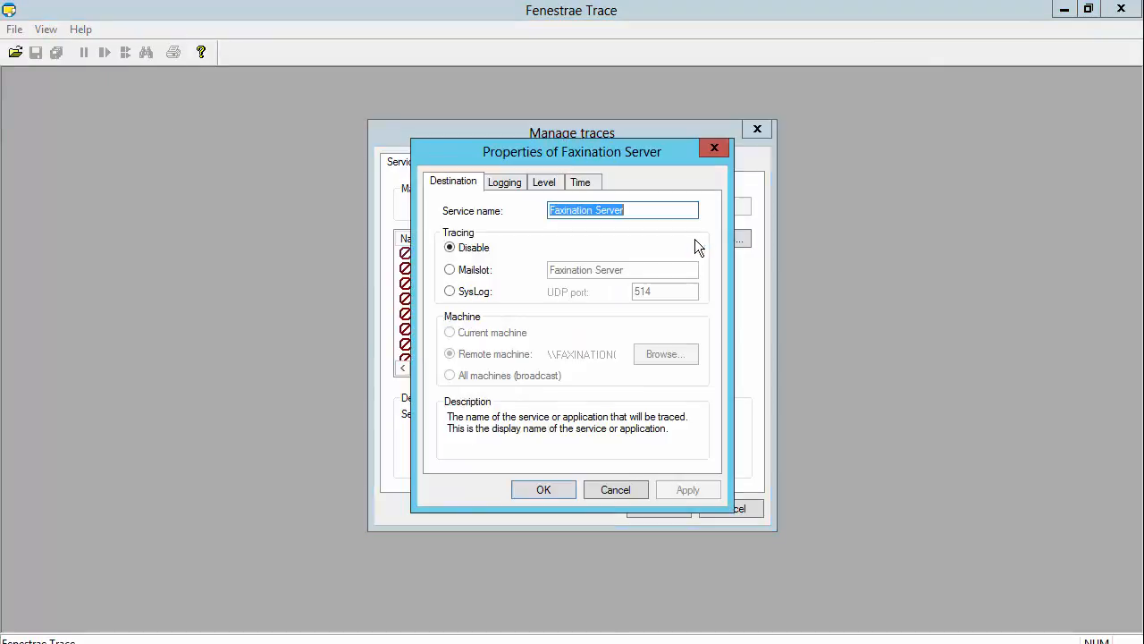
pyautogui.click(483, 272)
pyautogui.click(666, 492)
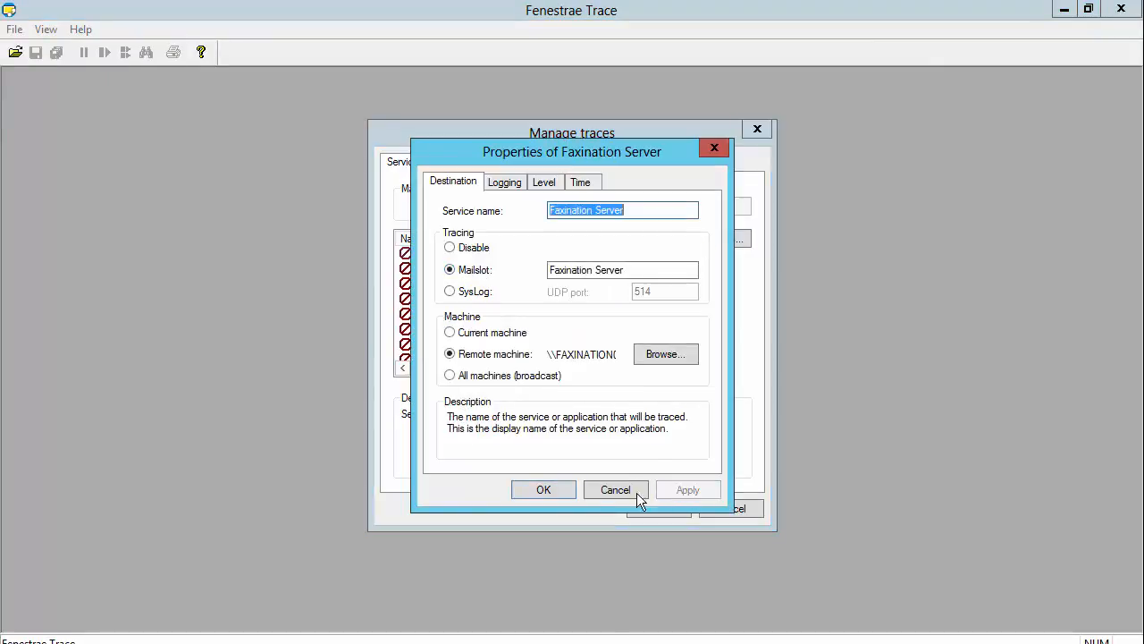
pyautogui.click(555, 491)
pyautogui.click(719, 210)
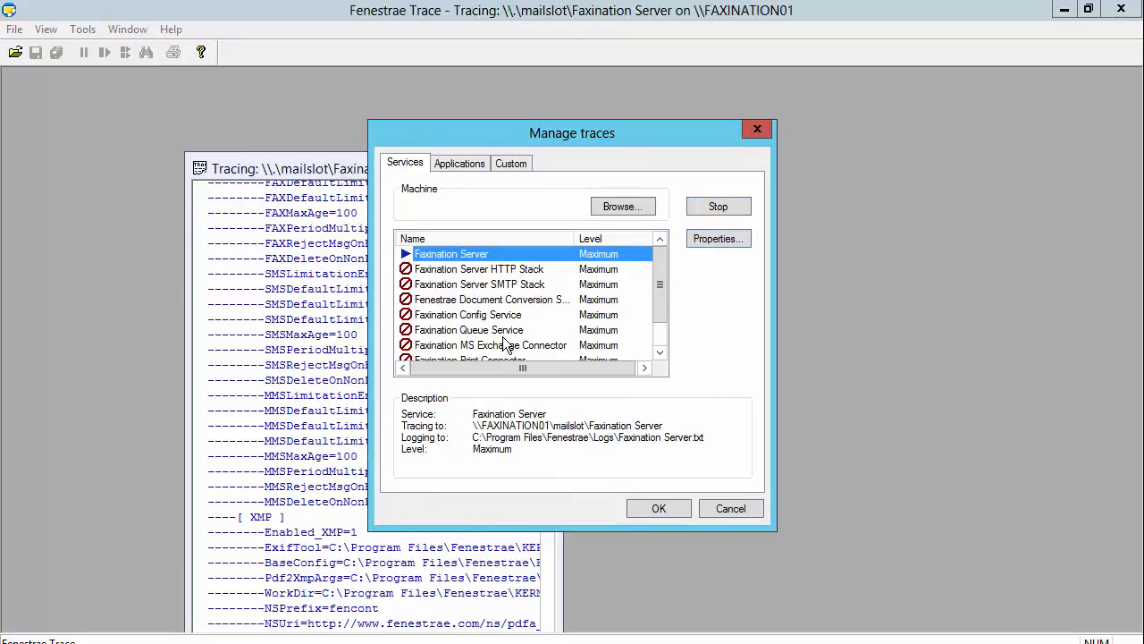
# Step: Enable mailslot tracing for the Faxination MS Exchange Connector and start its trace
pyautogui.click(504, 345)
pyautogui.click(719, 240)
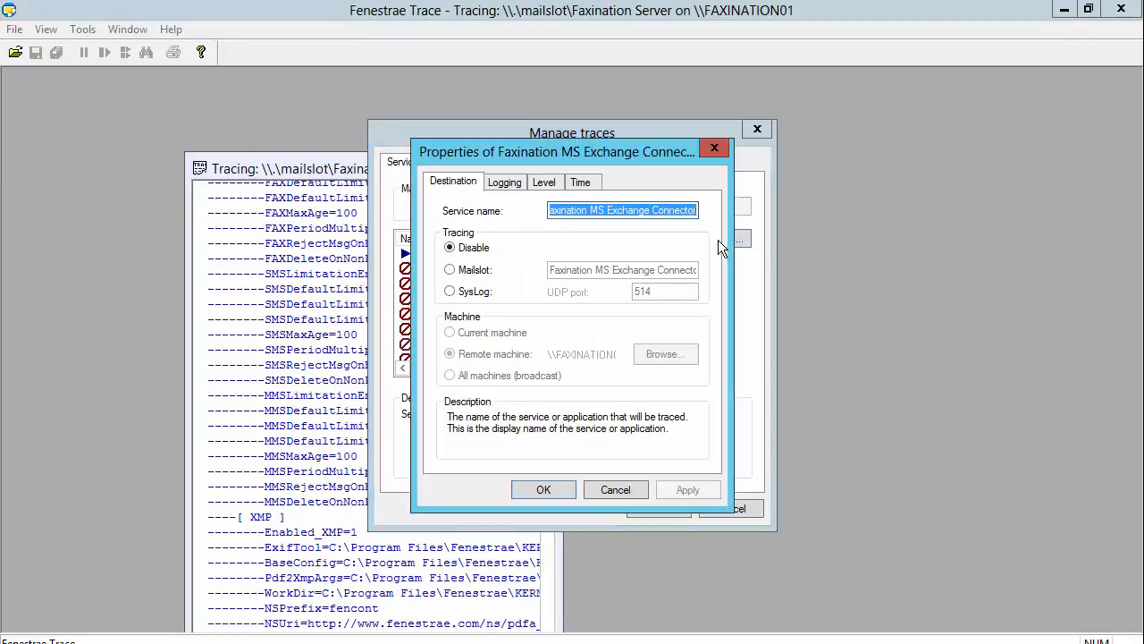
pyautogui.click(462, 271)
pyautogui.click(686, 491)
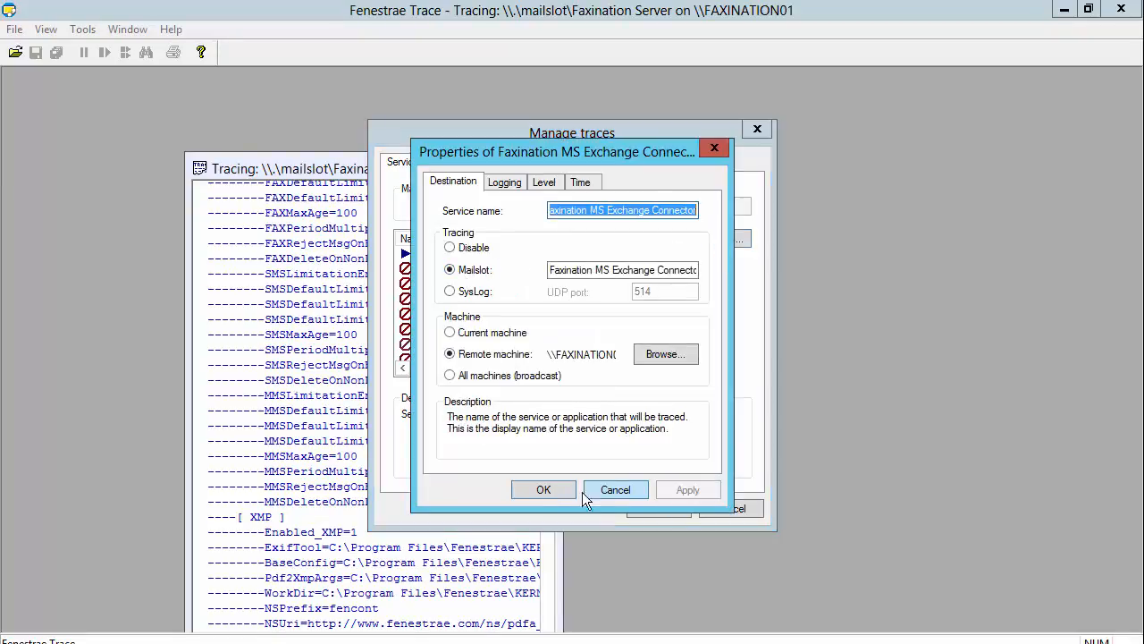
pyautogui.click(555, 490)
pyautogui.click(715, 206)
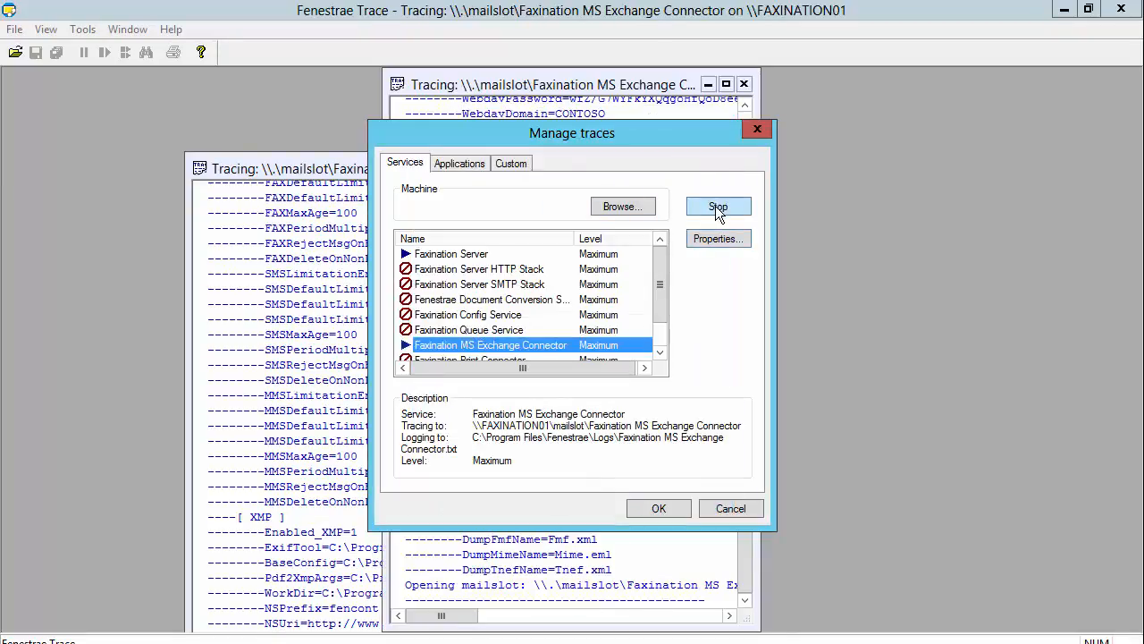
# Step: Enable mailslot tracing for the Faxination FoIP Device, start its trace, and accept the trace setup
pyautogui.scroll(-1, 657, 331)
pyautogui.click(483, 344)
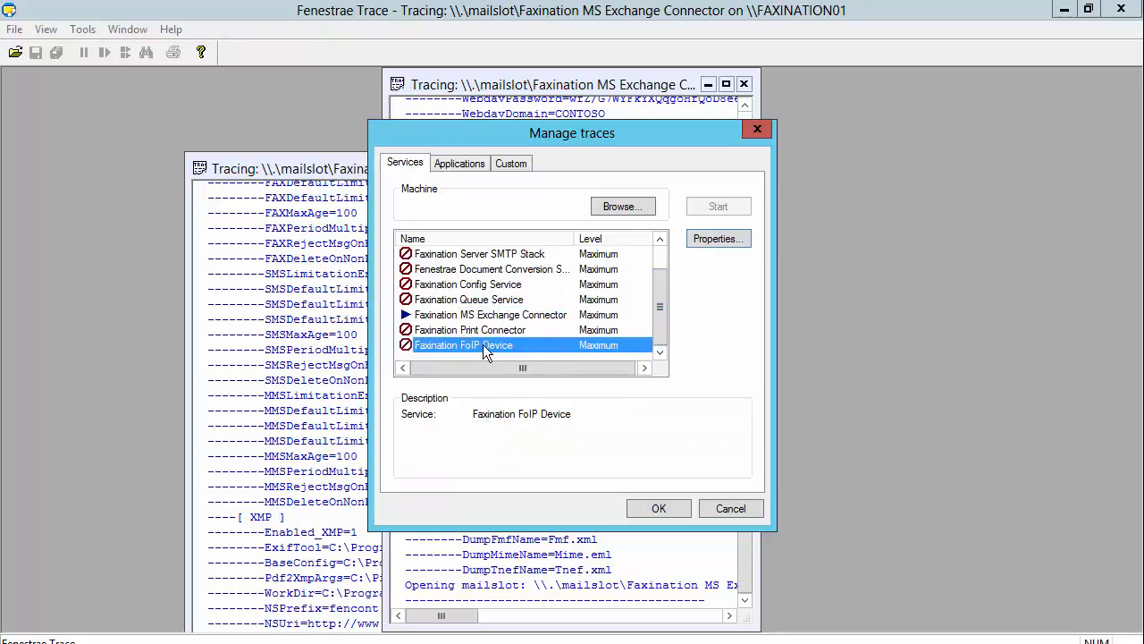
pyautogui.click(712, 240)
pyautogui.click(470, 270)
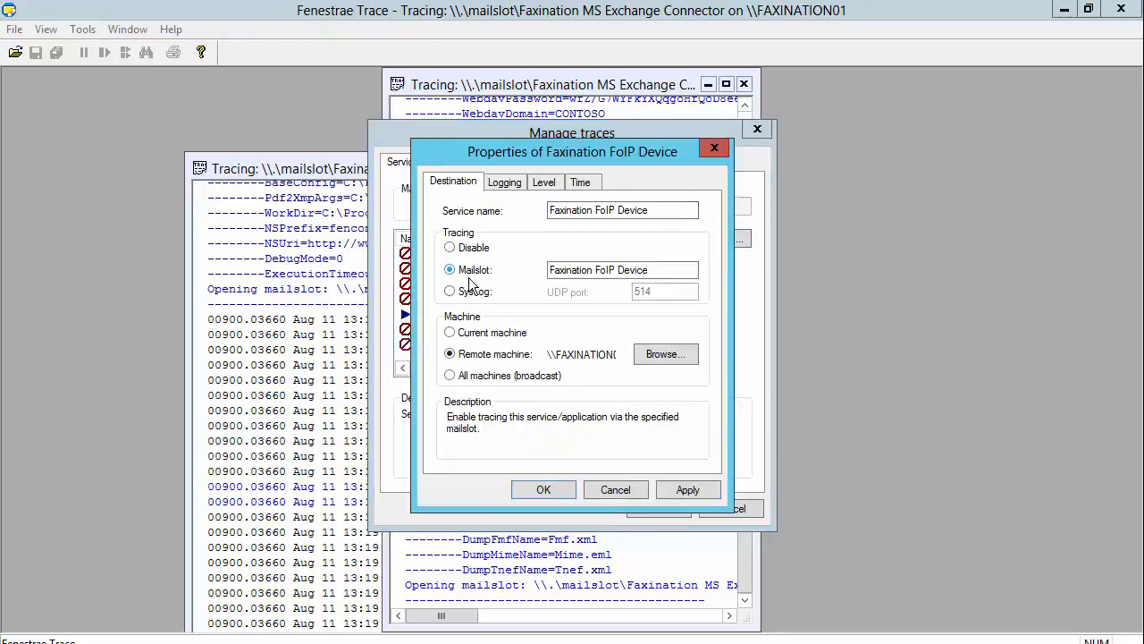
pyautogui.click(686, 492)
pyautogui.click(544, 490)
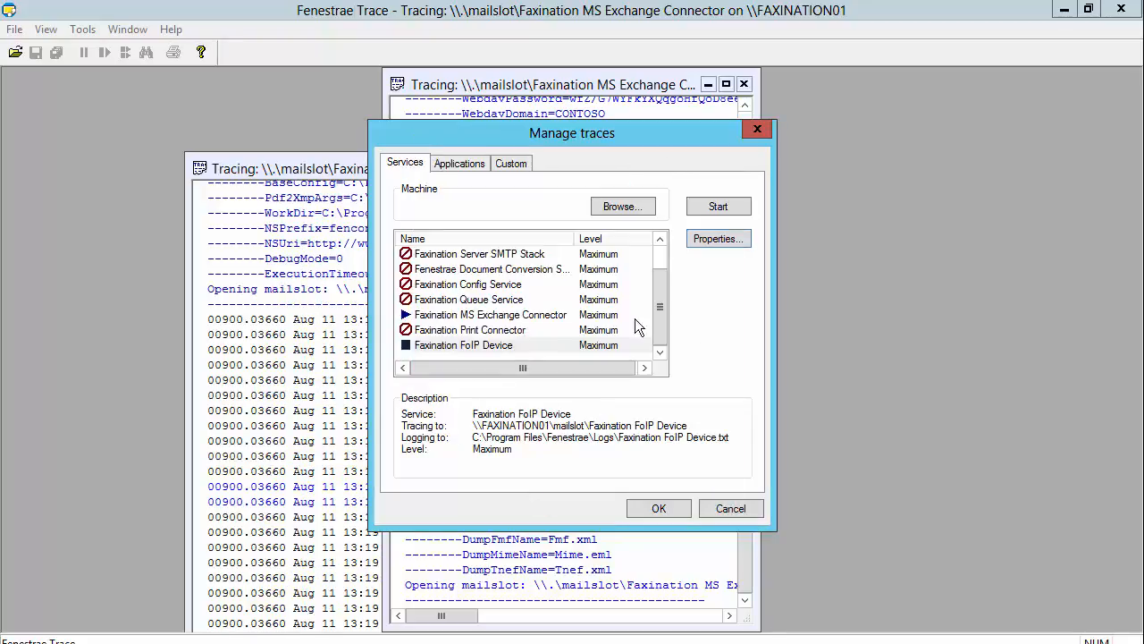
pyautogui.click(718, 206)
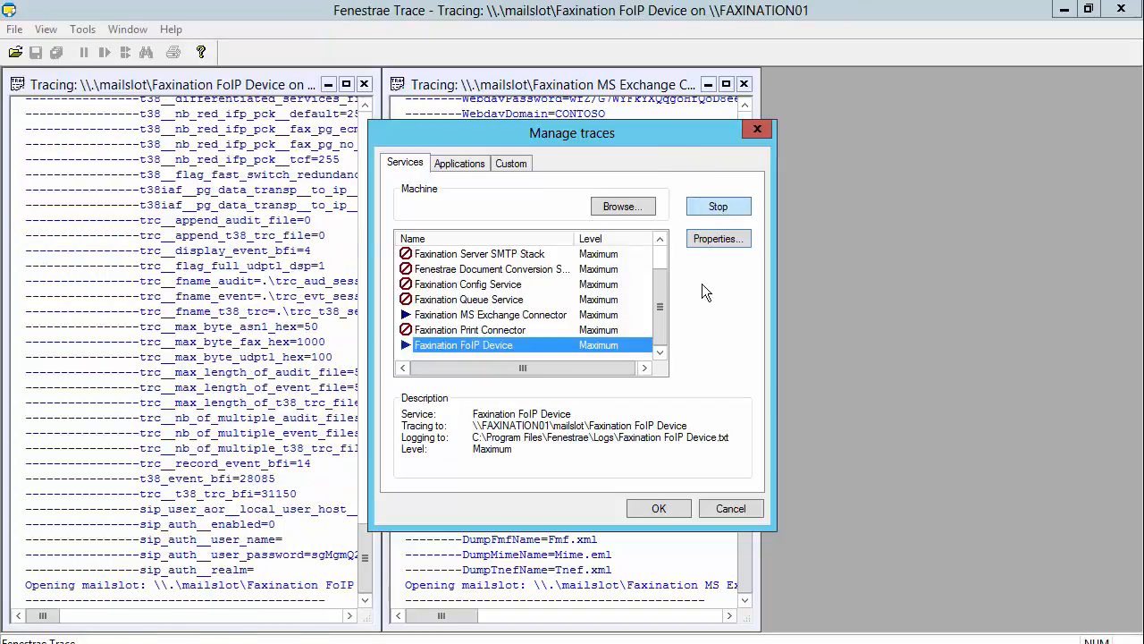
pyautogui.click(662, 507)
# Step: Tile the three trace windows vertically and restart all traces
pyautogui.click(128, 30)
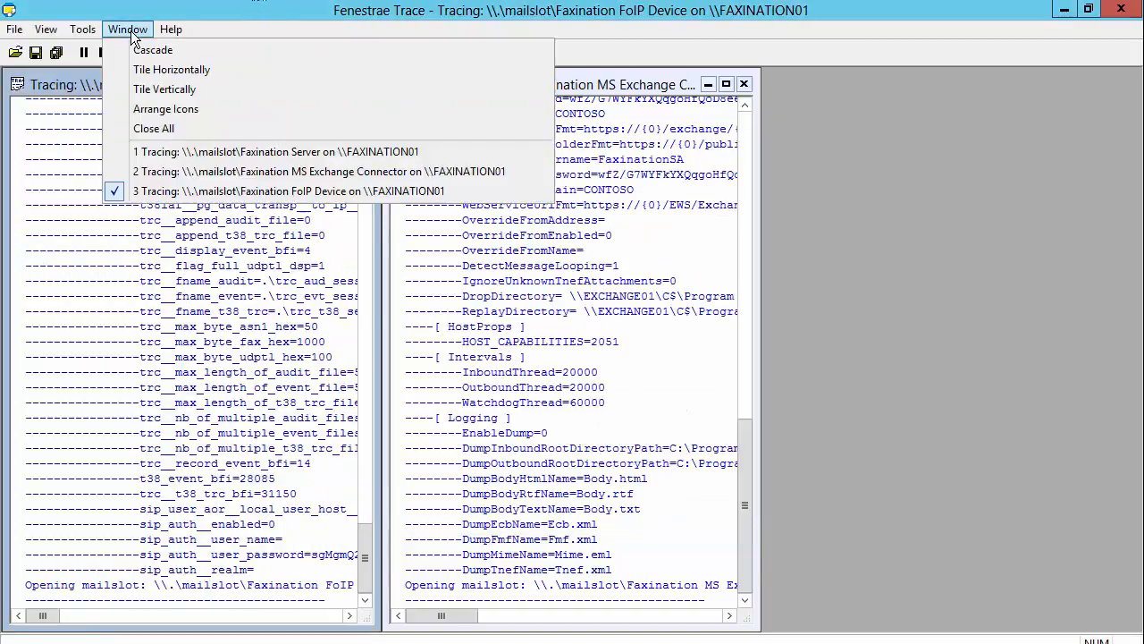
pyautogui.click(182, 79)
pyautogui.click(140, 32)
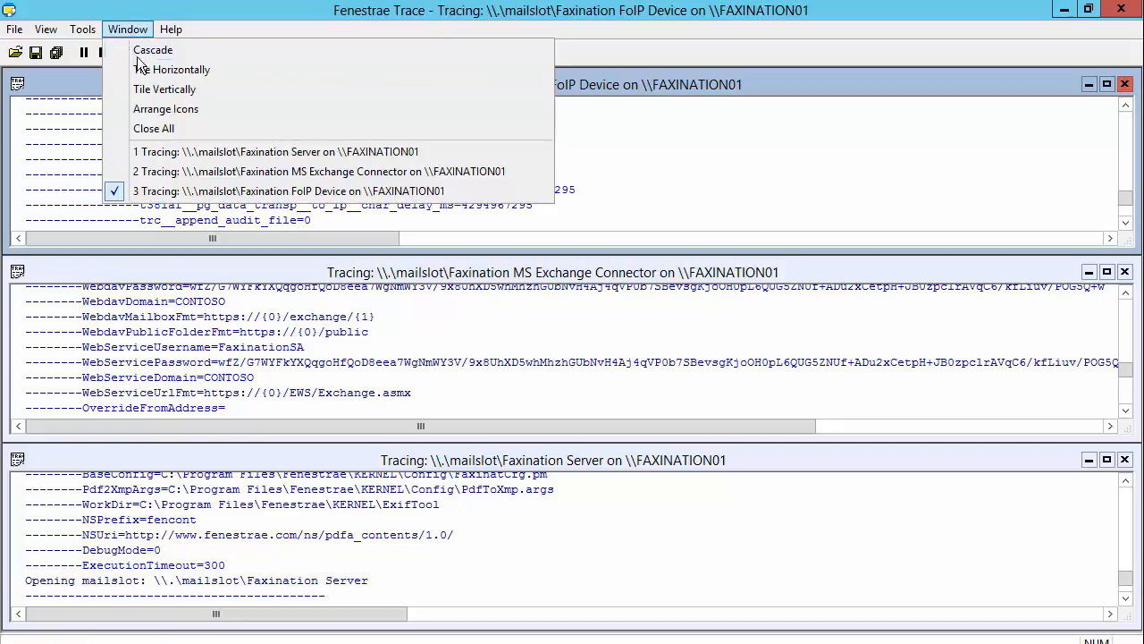
pyautogui.click(158, 93)
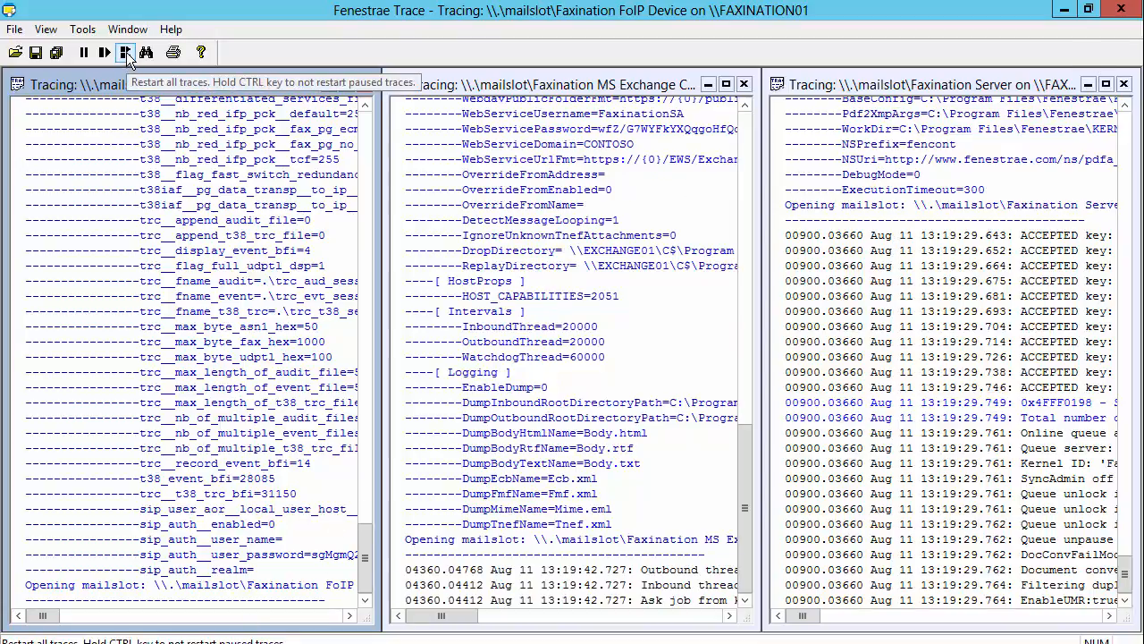
pyautogui.click(127, 56)
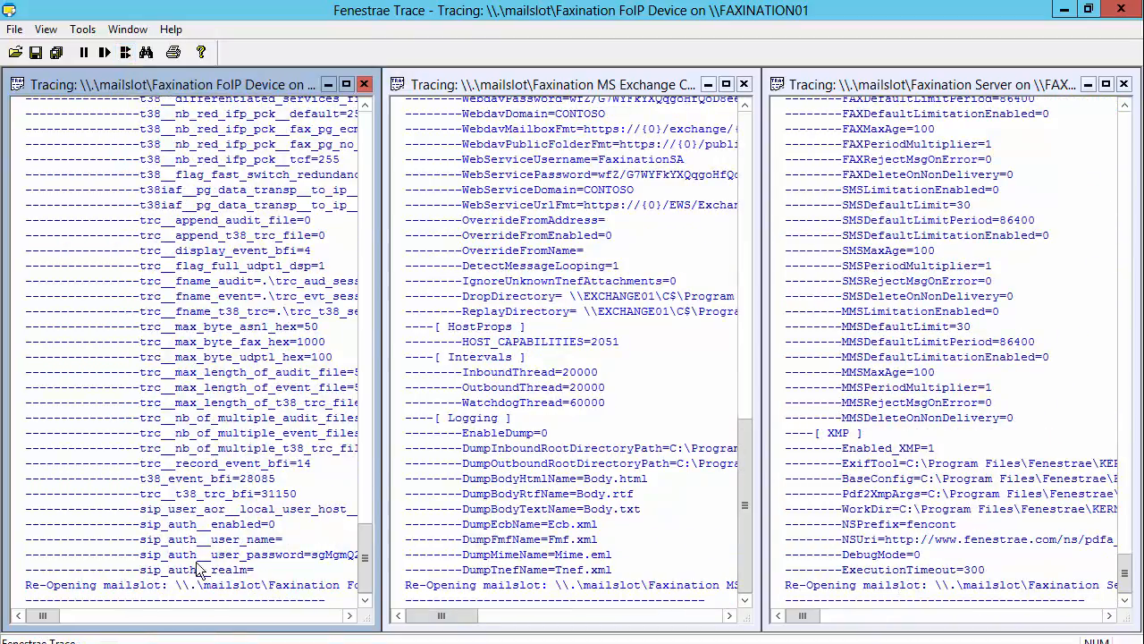
# Step: Switch to Outlook Web App in the browser and sign in to the Faxination mailbox with the account password
pyautogui.click(206, 642)
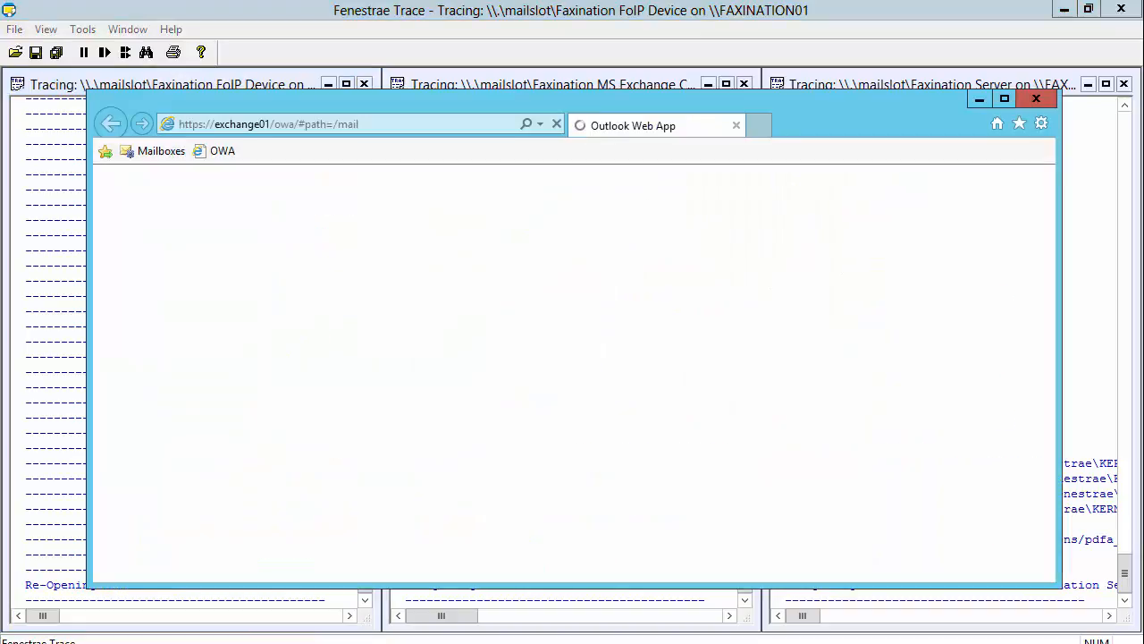
pyautogui.click(580, 482)
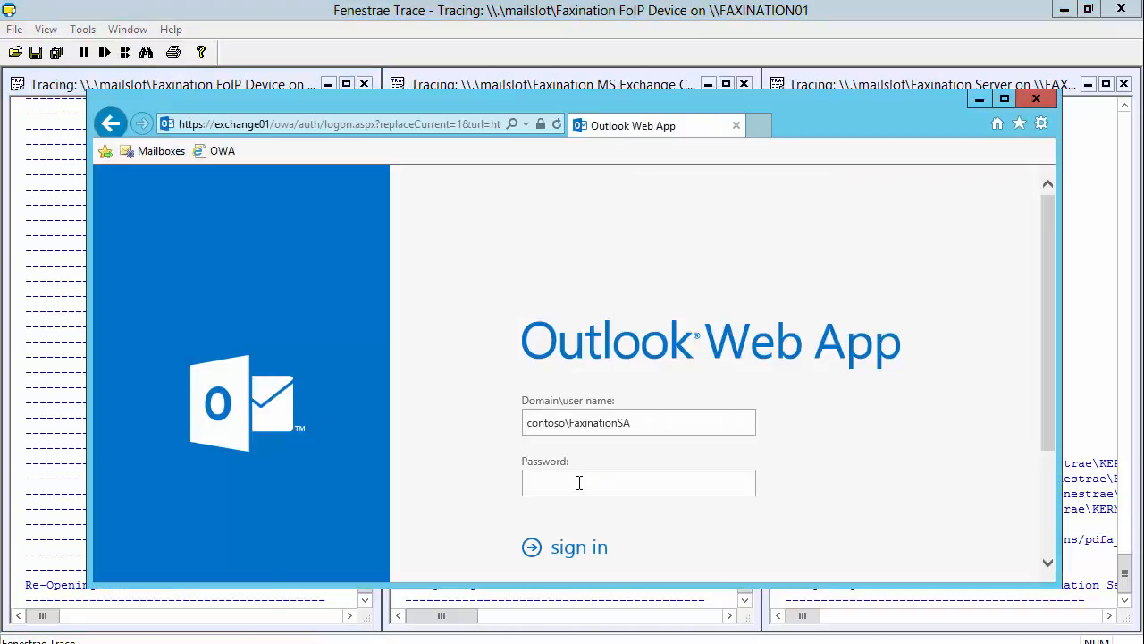
pyautogui.write('P@ssw0rd')
pyautogui.press('Return')
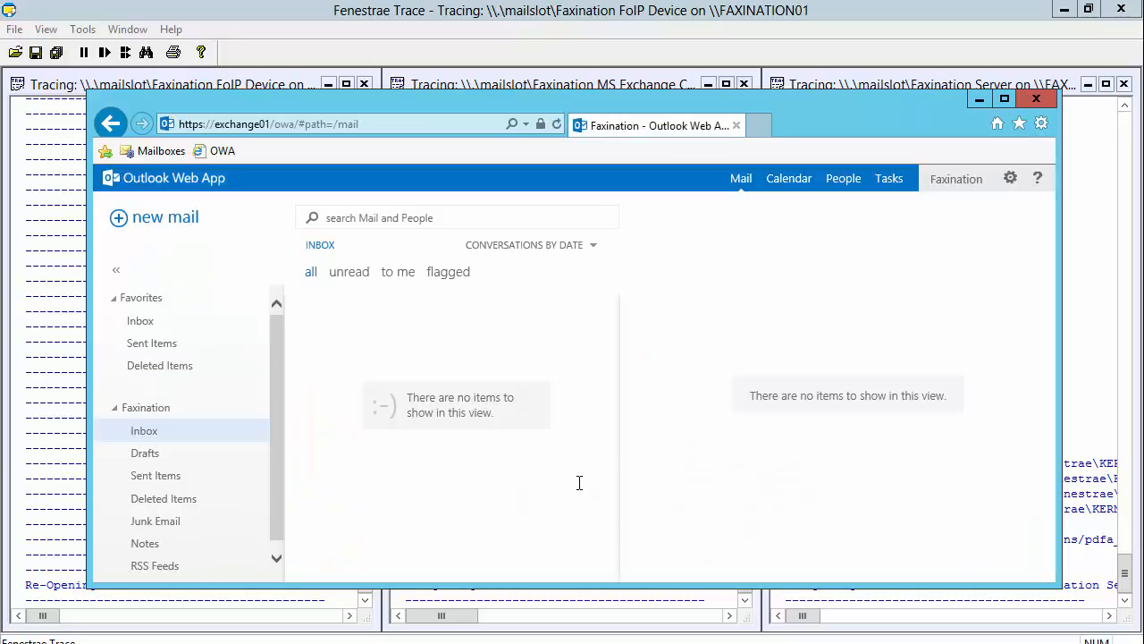
# Step: Create a new mail addressed to the test fax number in the bracketed [fax:number] format
pyautogui.click(185, 224)
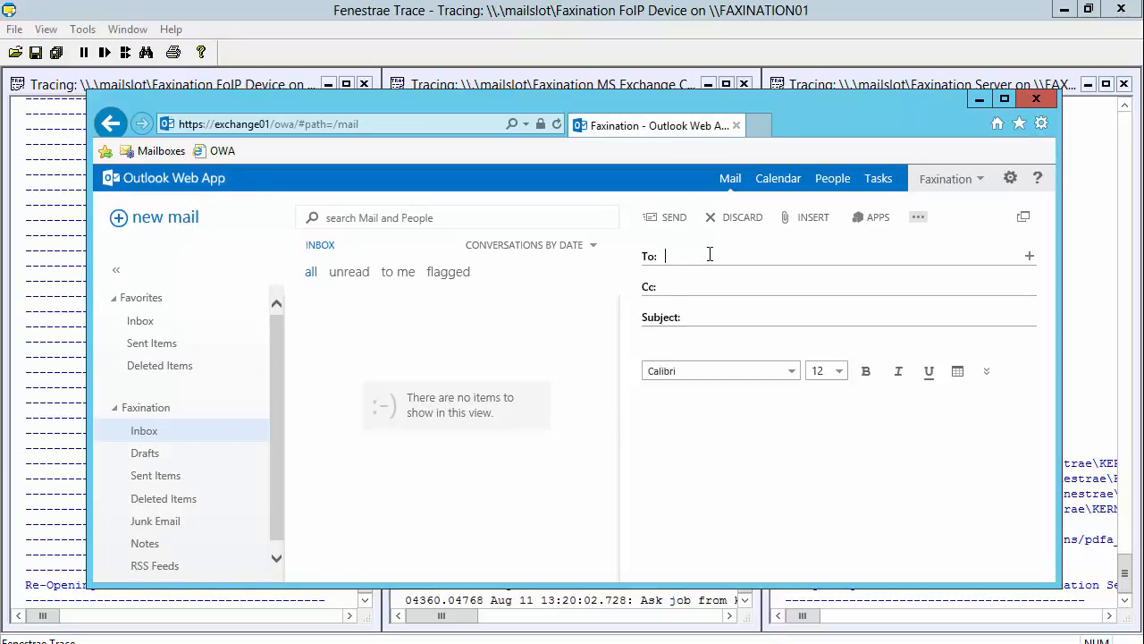
pyautogui.write('[fa')
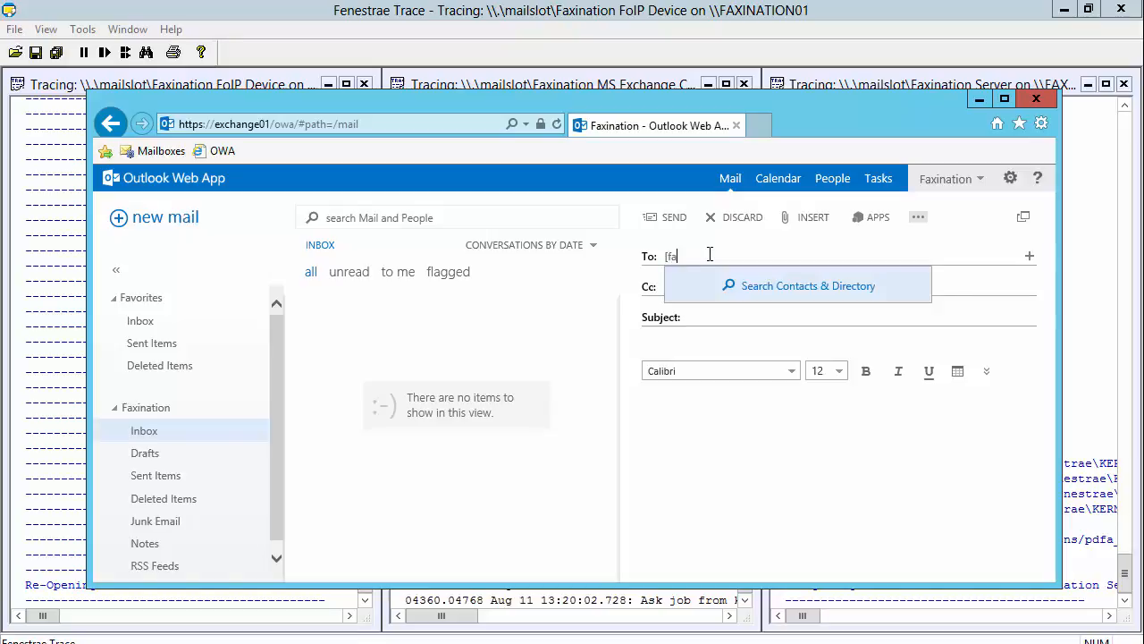
pyautogui.write('cx:1234]')
pyautogui.press('Return')
pyautogui.press('Tab')
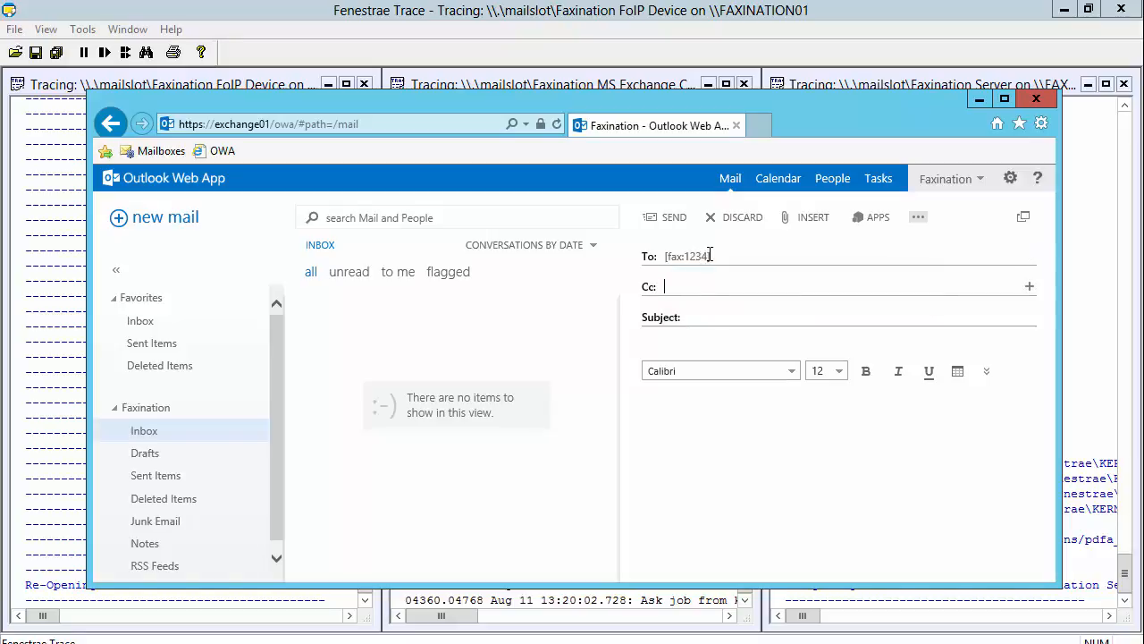
# Step: Give the mail the subject "Hello World" and the body "Hello world.", and send it
pyautogui.write('Hellow')
pyautogui.press('BackSpace')
pyautogui.press('BackSpace')
pyautogui.write('WorldHellow')
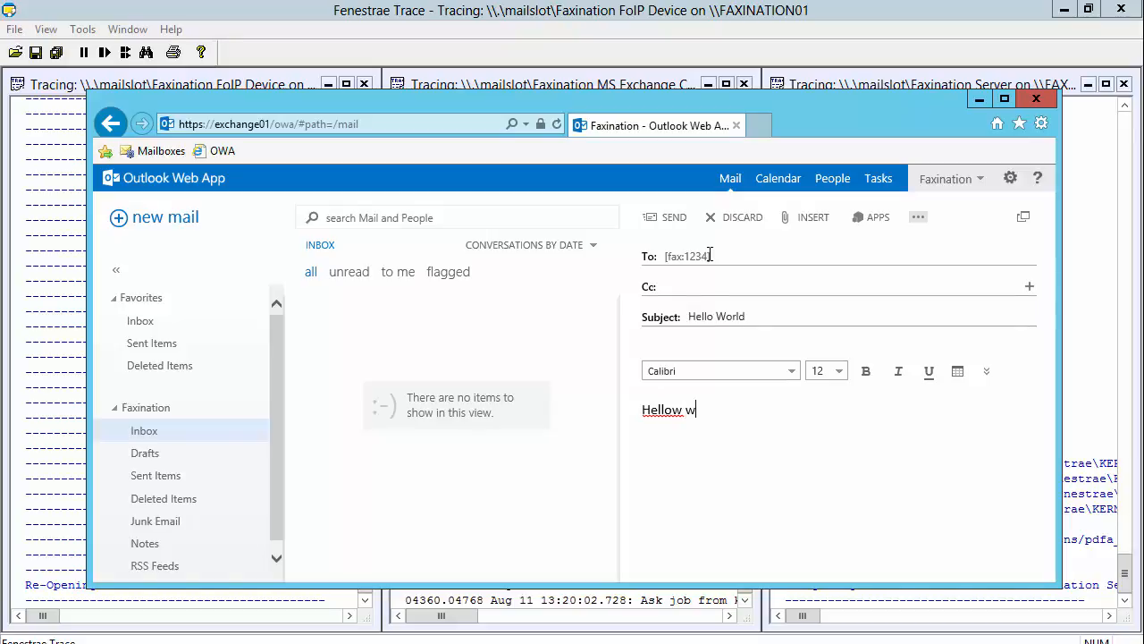
pyautogui.press('BackSpace')
pyautogui.press('BackSpace')
pyautogui.write('world.')
pyautogui.click(675, 221)
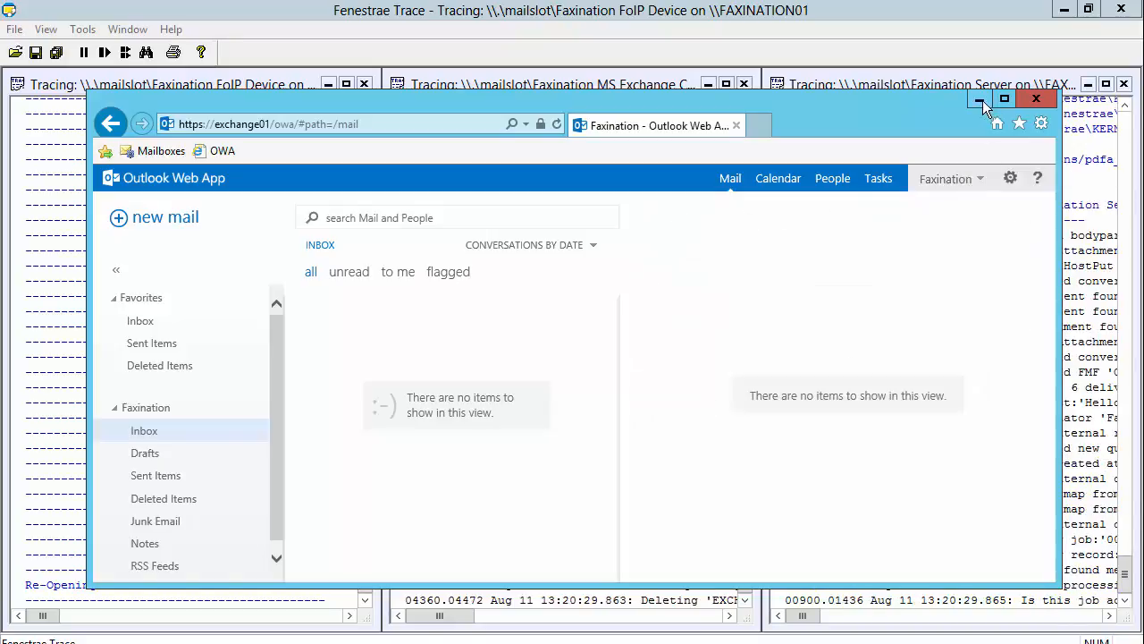
# Step: Return to Fenestrae Trace, examine the FoIP Device trace of the fax transmission full size, and restore the tiled view
pyautogui.click(980, 99)
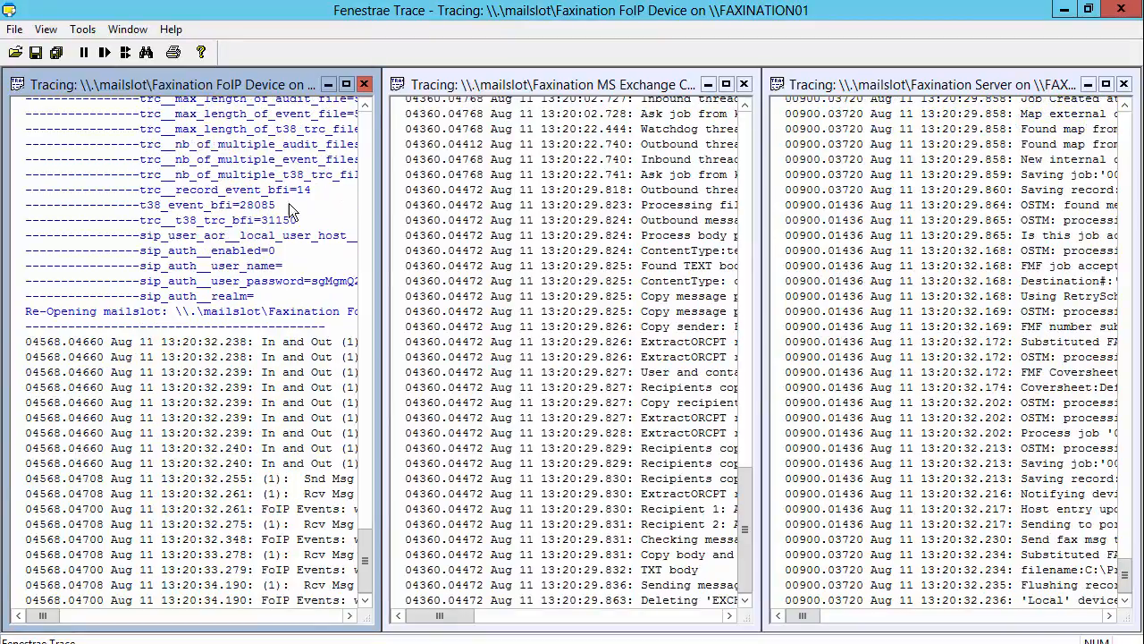
pyautogui.click(346, 84)
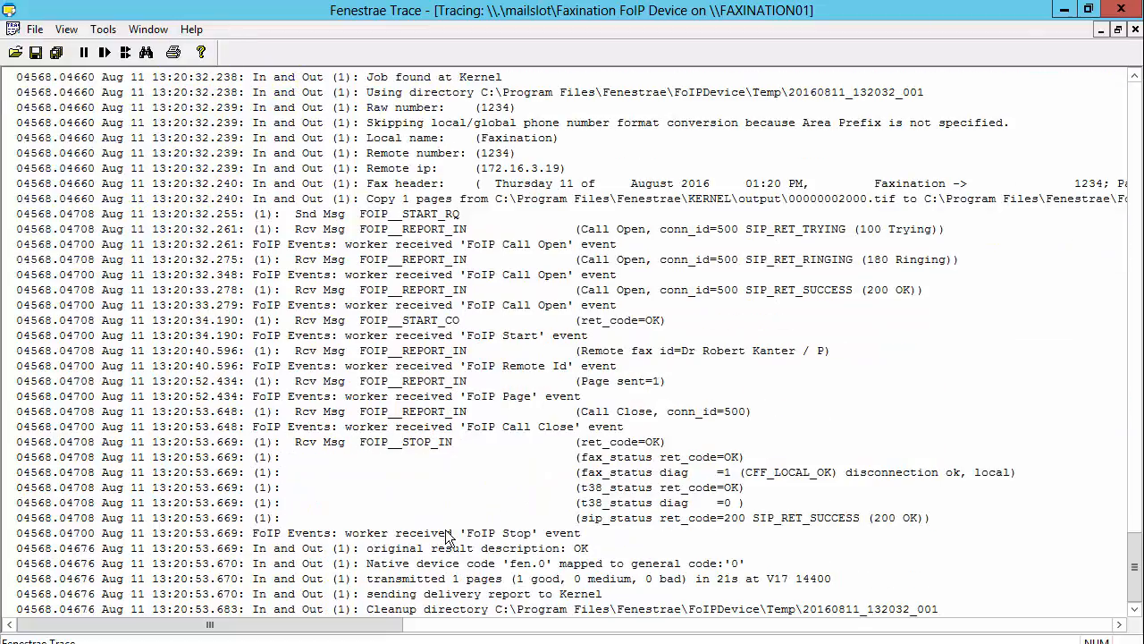
pyautogui.click(1119, 32)
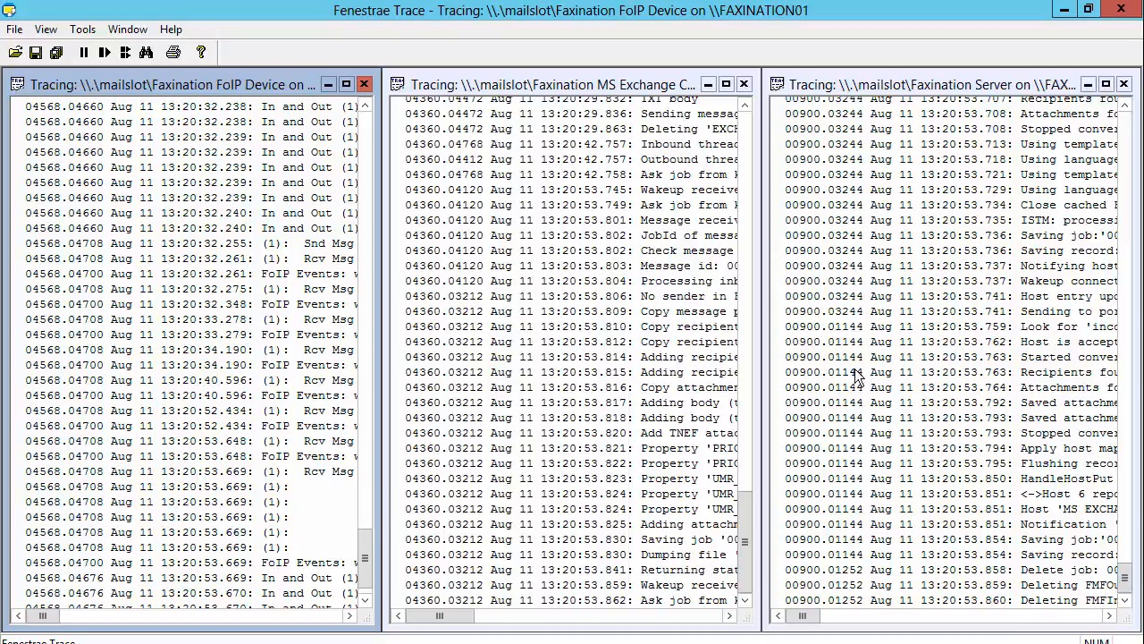
# Step: Switch back to Outlook Web App and read through the FCS Gateway delivery report for the sent fax
pyautogui.click(261, 642)
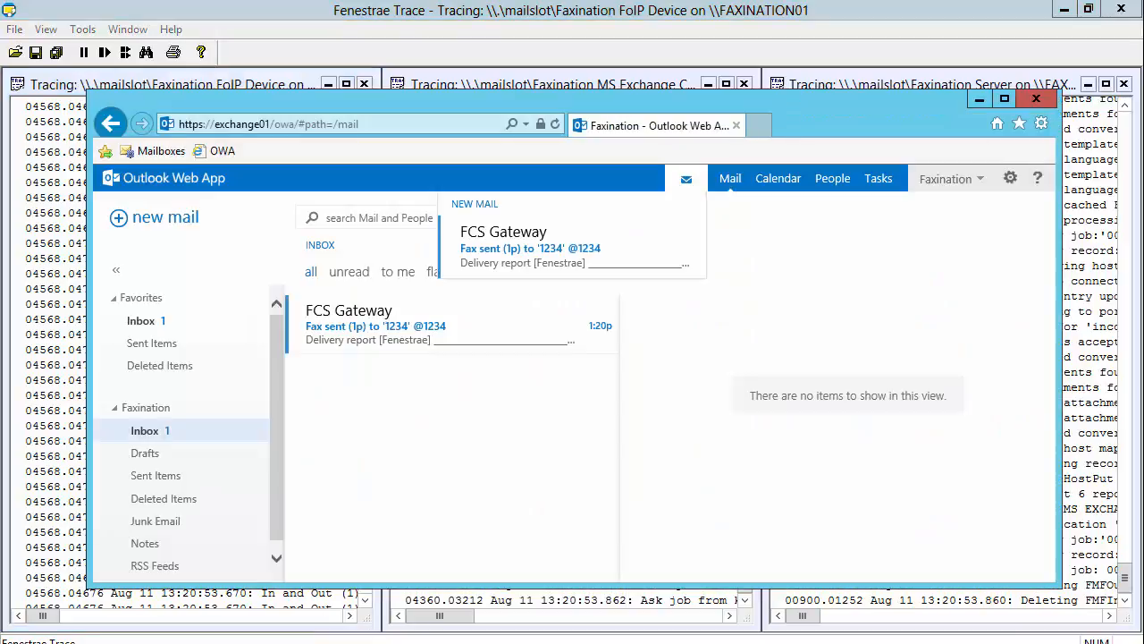
pyautogui.click(370, 331)
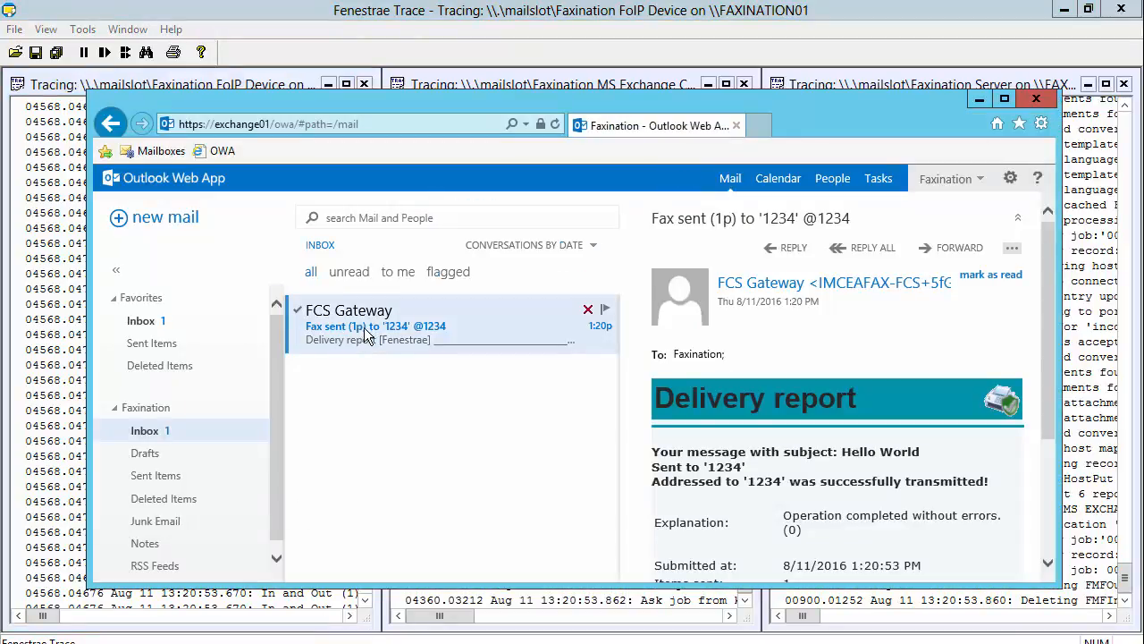
pyautogui.moveTo(1055, 288); pyautogui.dragTo(1040, 379)
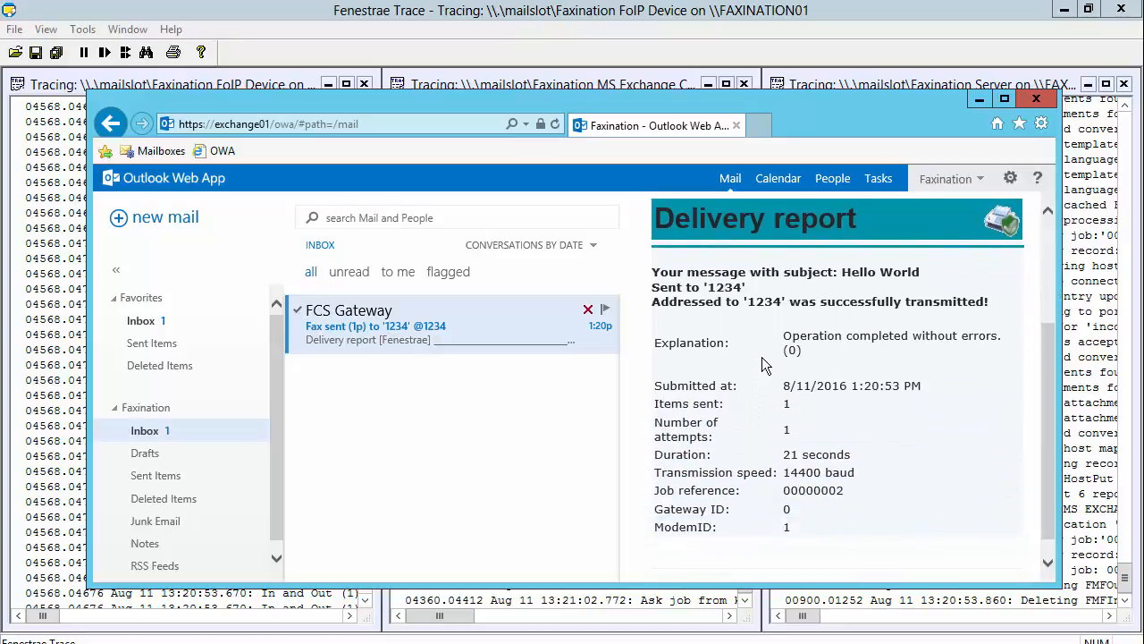